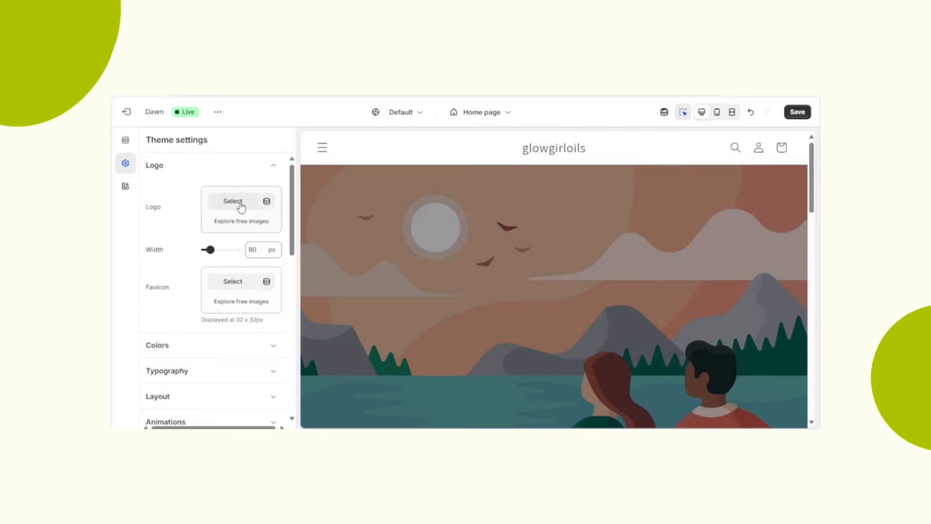
- Upload the Glow Girl Oils logo image as the theme logo and increase its width
left_click(236, 203)
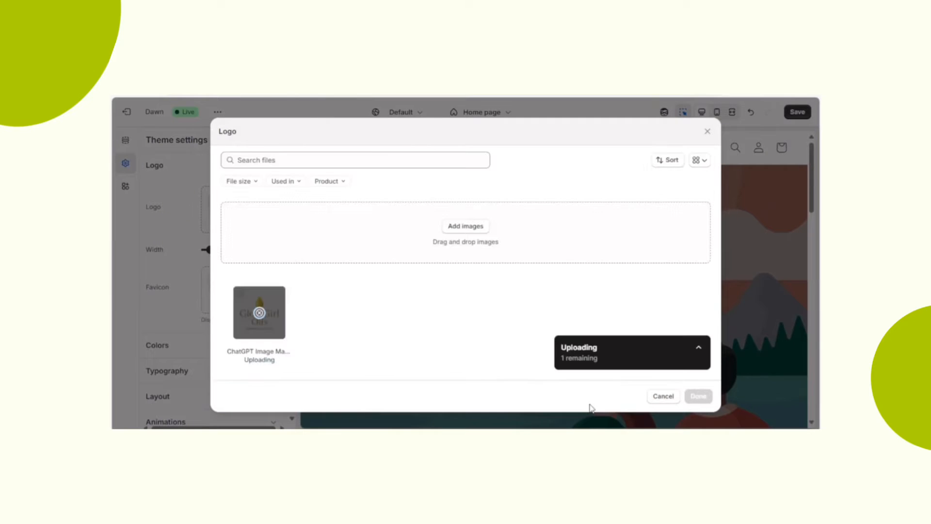
left_click(698, 396)
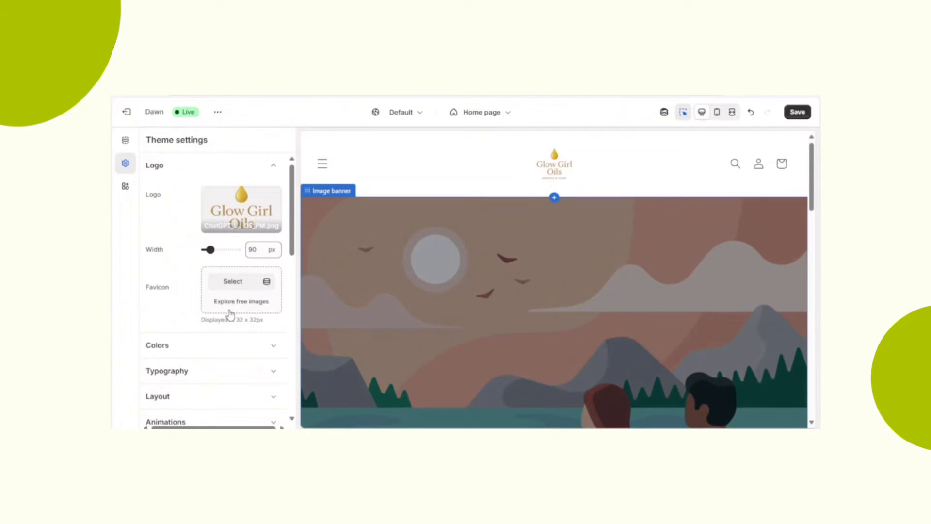
left_click_drag(210, 248, 235, 248)
- Upload the oil bottle photo Untitled_design_48.png as the first image of the home page image banner
left_click(426, 258)
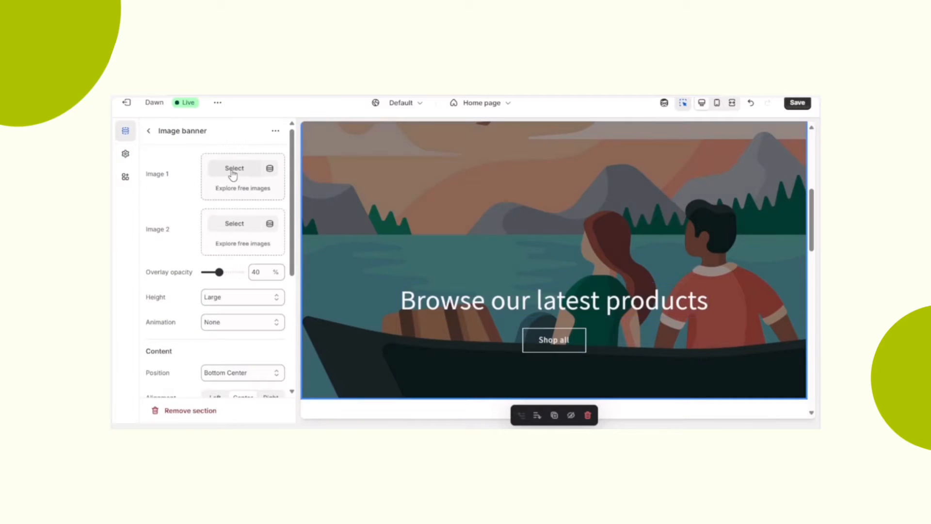
left_click(232, 173)
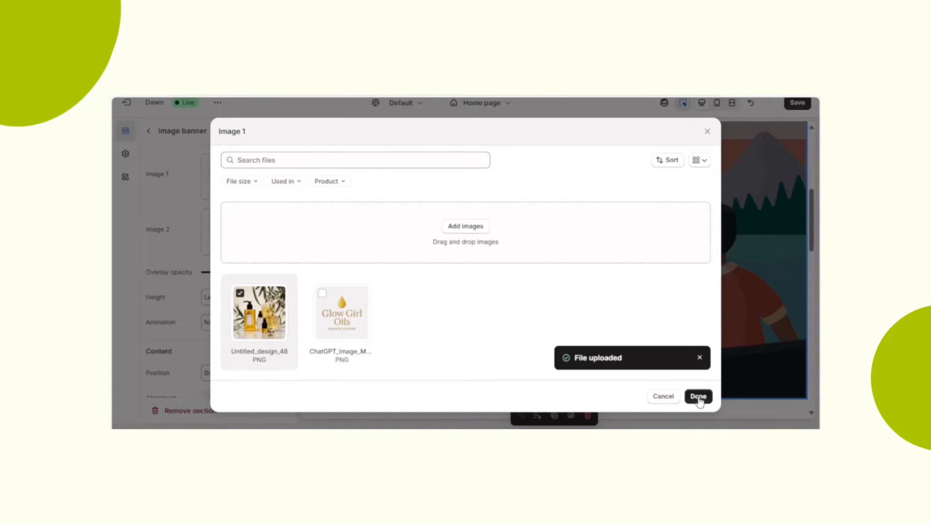
left_click(698, 396)
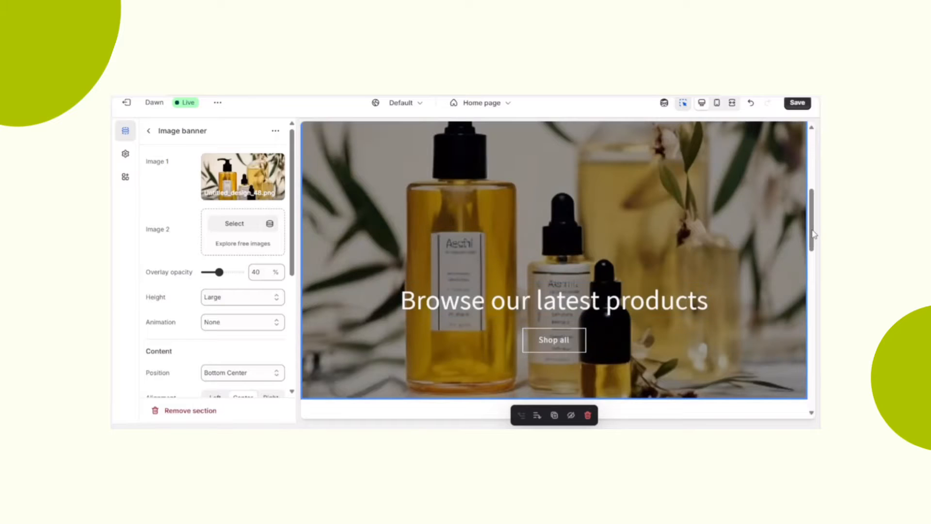
scroll(814, 237, "up", 5)
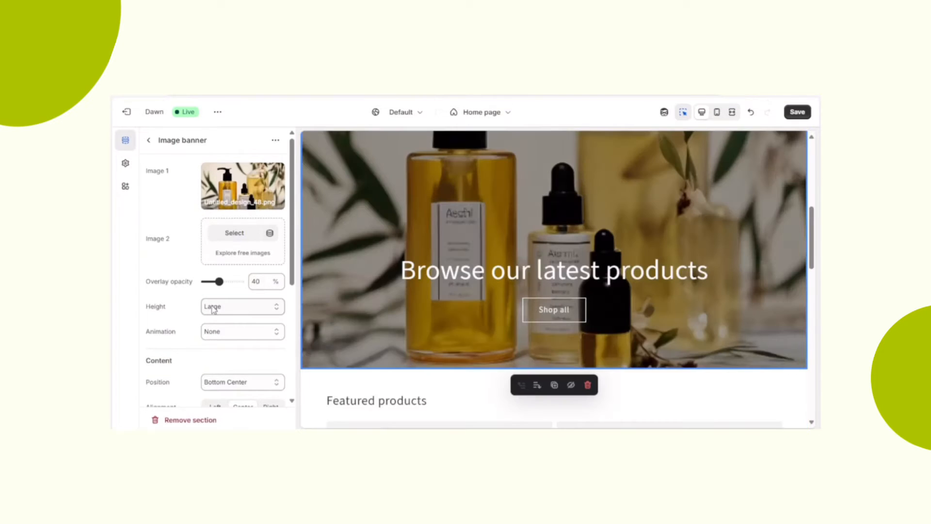
- Set the image banner's height to Adapt to first image and switch the preview to mobile
left_click(213, 306)
left_click(217, 323)
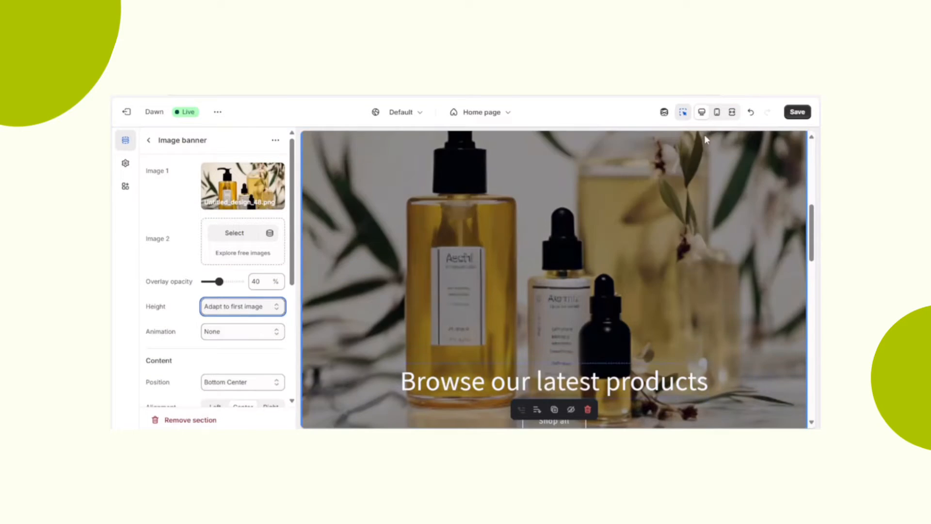
left_click(717, 116)
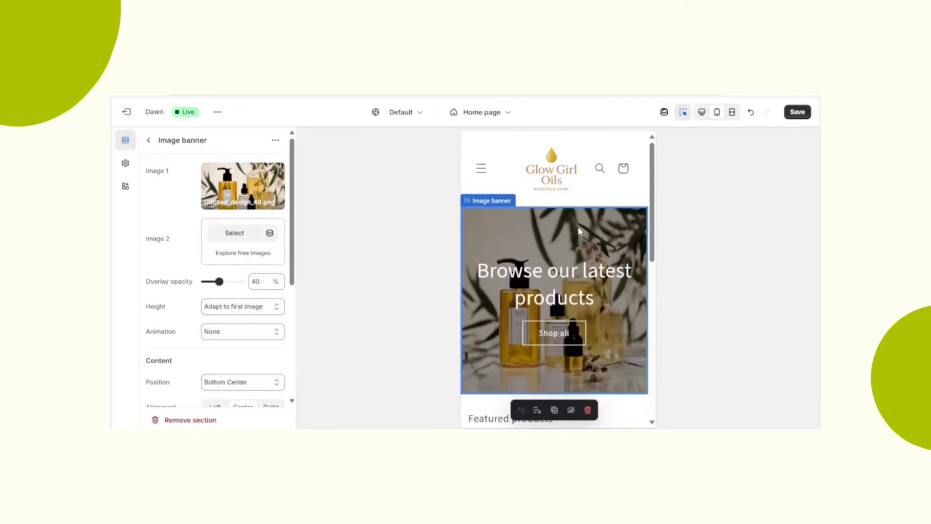
- Change the image banner's heading text to "Black girl essentials"
left_click(550, 277)
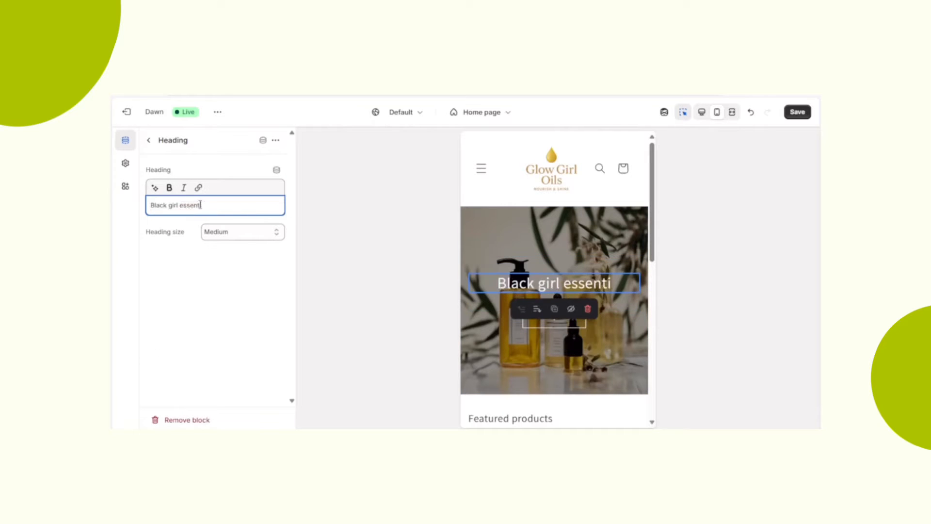
type("als")
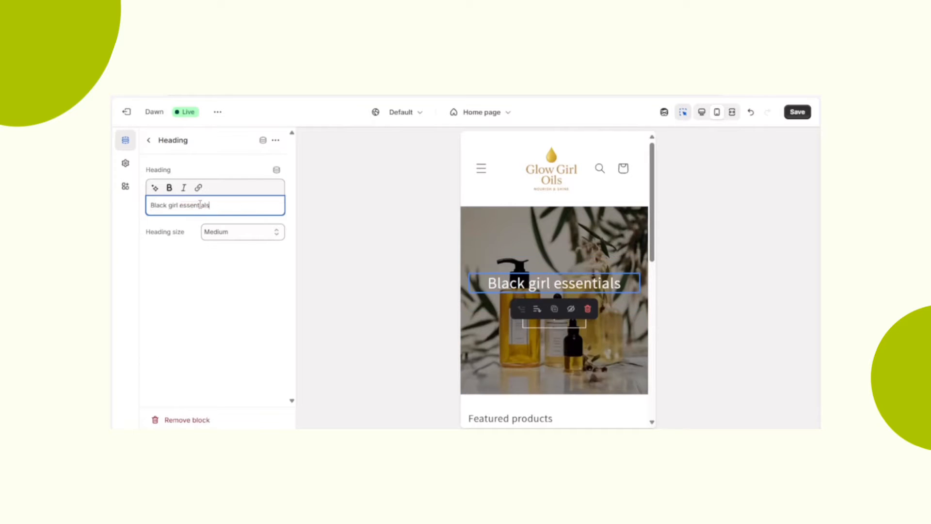
left_click(146, 141)
- Change the label of the image banner's first button to "Shop Now"
left_click(204, 325)
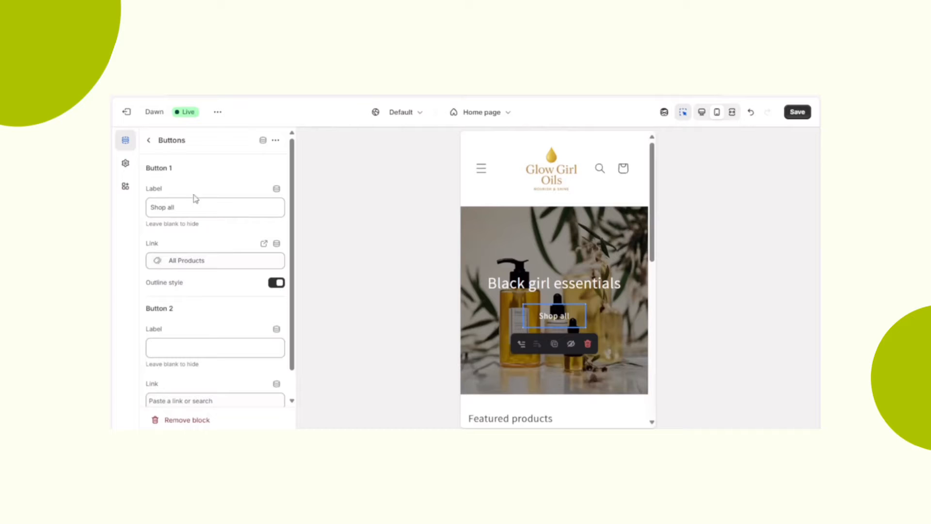
left_click(196, 206)
type("Now")
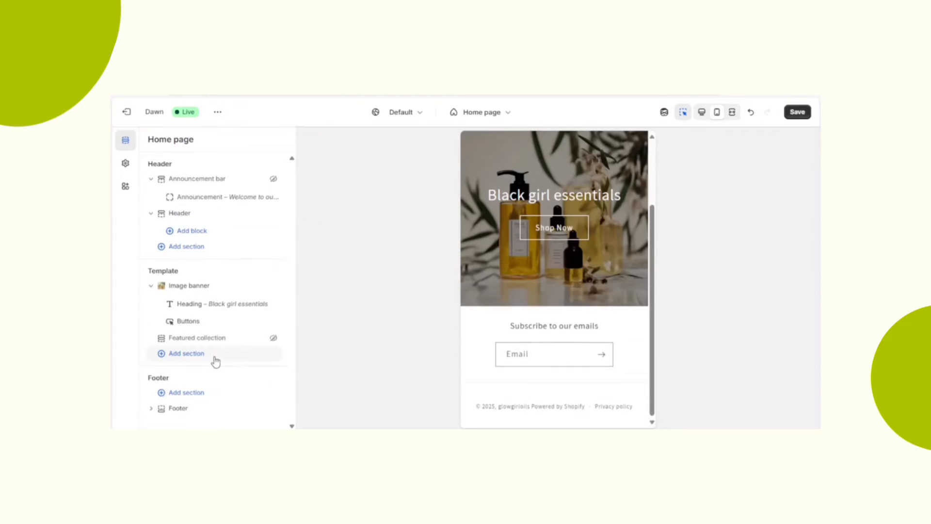
- Save the theme changes, exit the theme editor and open the store's Products page
left_click(213, 357)
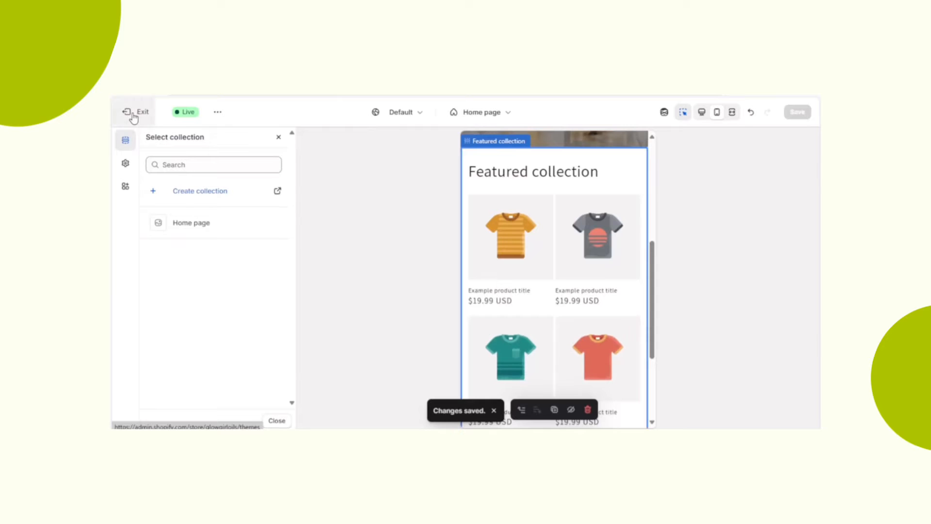
left_click(136, 113)
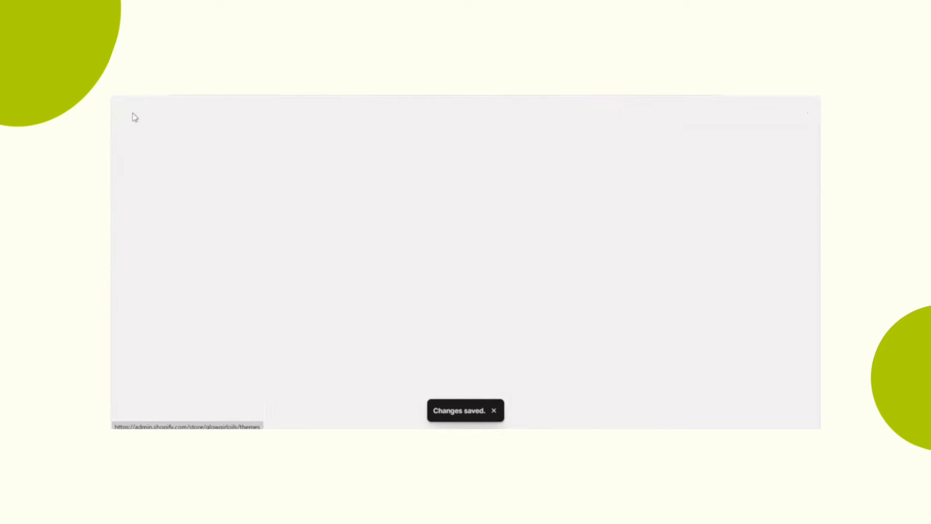
left_click(168, 174)
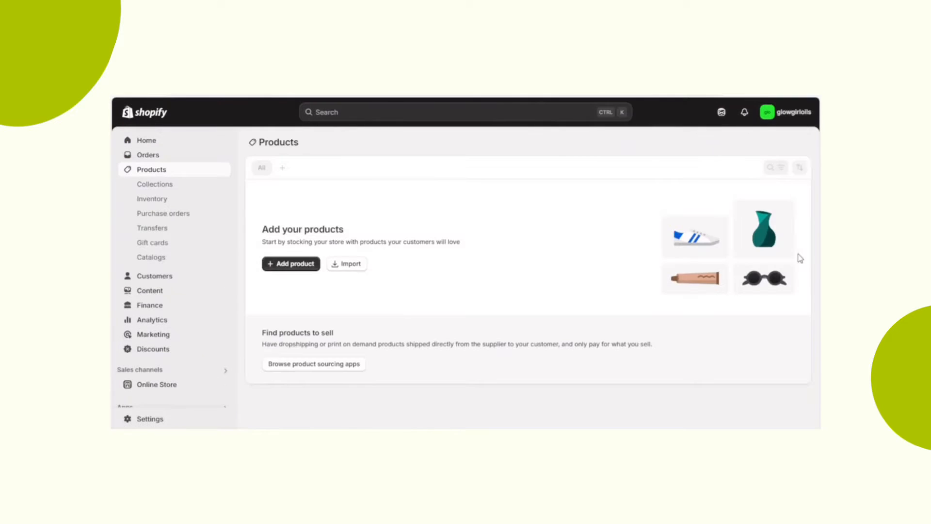
- Create a new product with the oil bottle photo and title it "She Shine Oil"
left_click(291, 269)
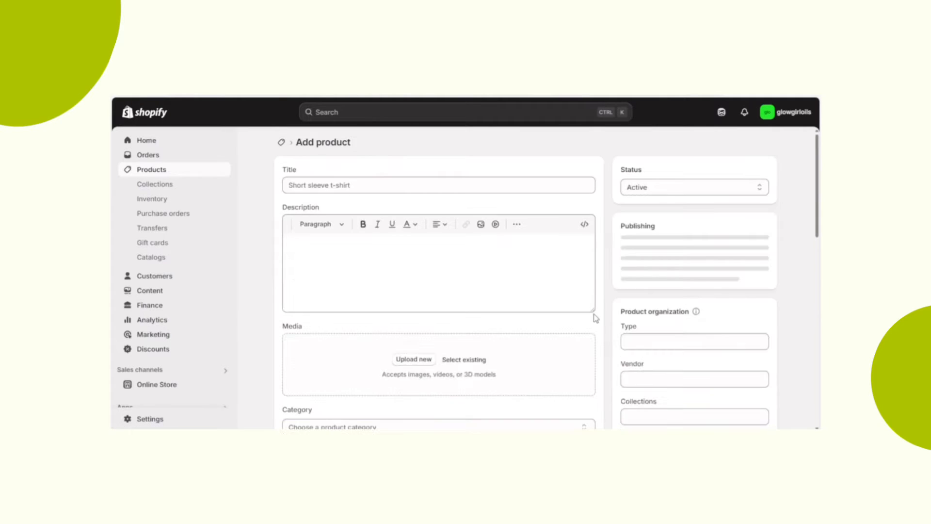
left_click(409, 183)
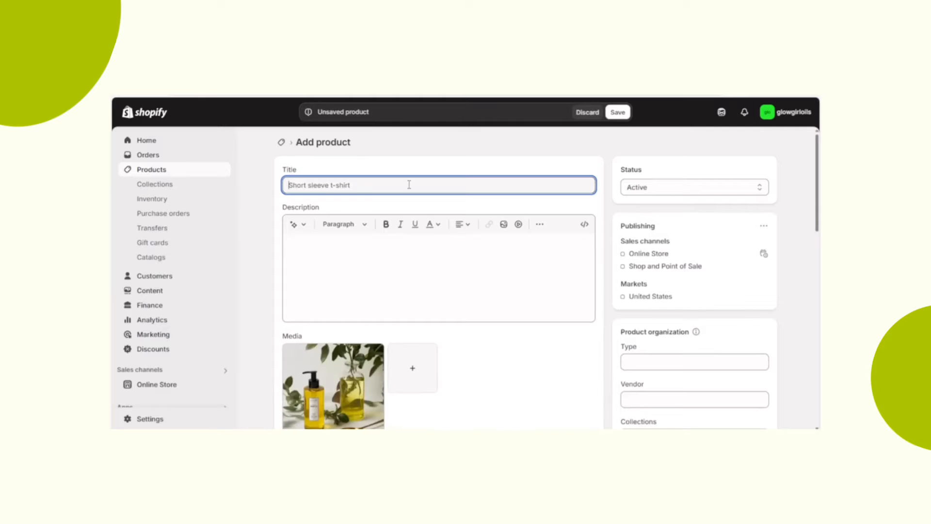
type("She Shine Oil")
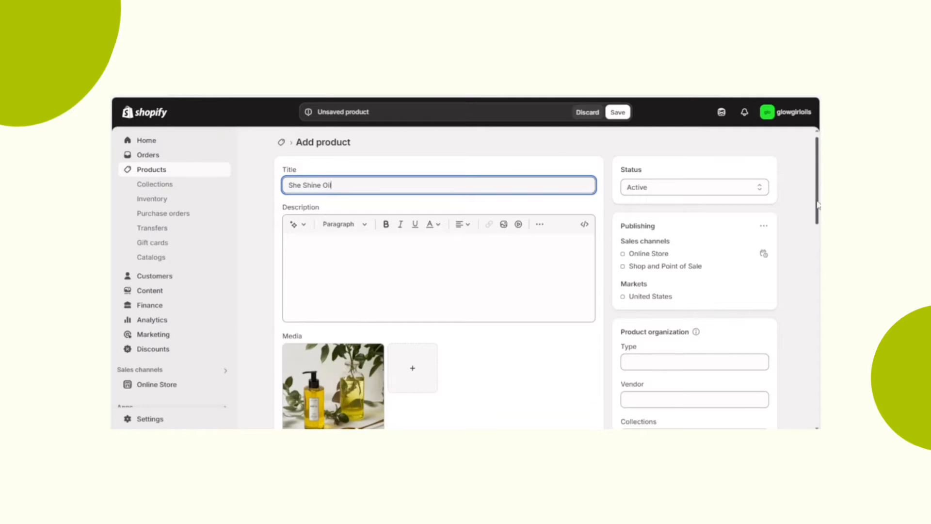
- Set the product's price to $19.99 and save the product
scroll(817, 204, "down", 3)
left_click(326, 413)
type("19.99")
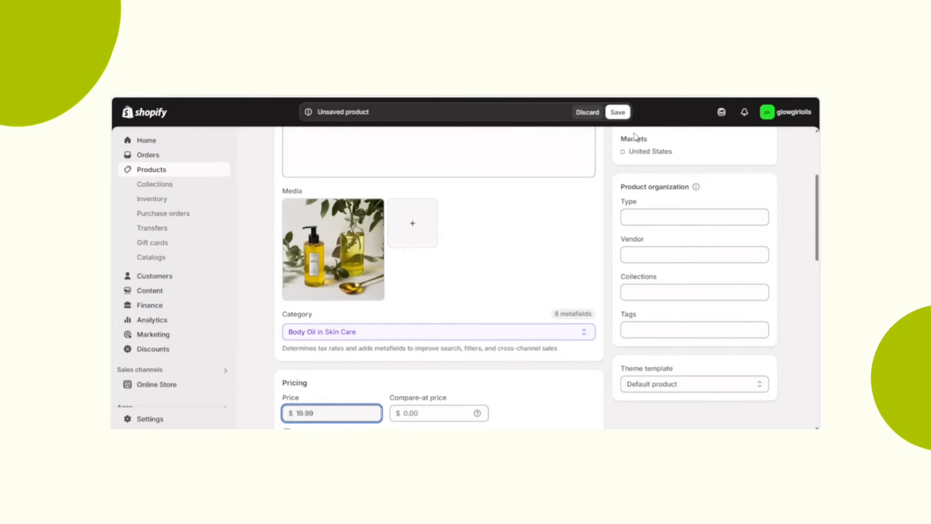
left_click(617, 112)
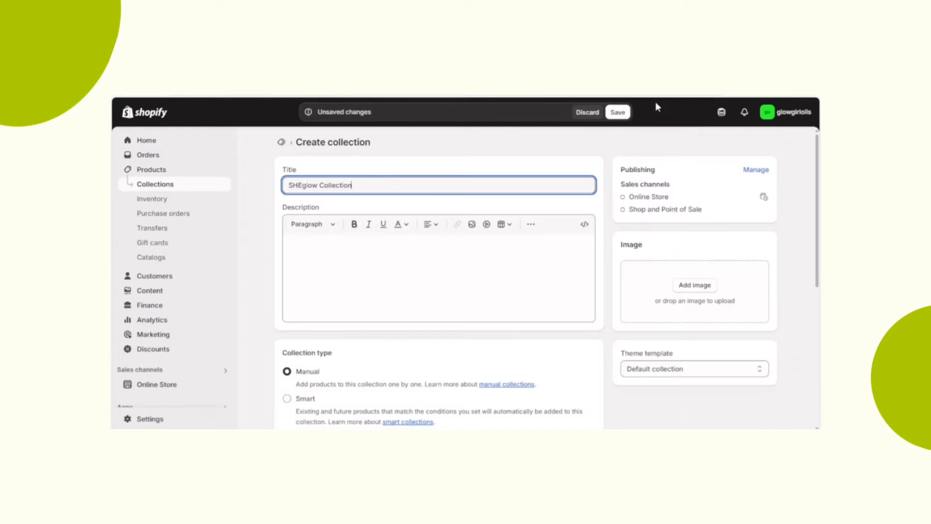
- Save the SHEglow Collection and add Aura Body Oil, Mini Oil Packs, Pink Rose Oil and She Shine Oil to it
left_click(617, 112)
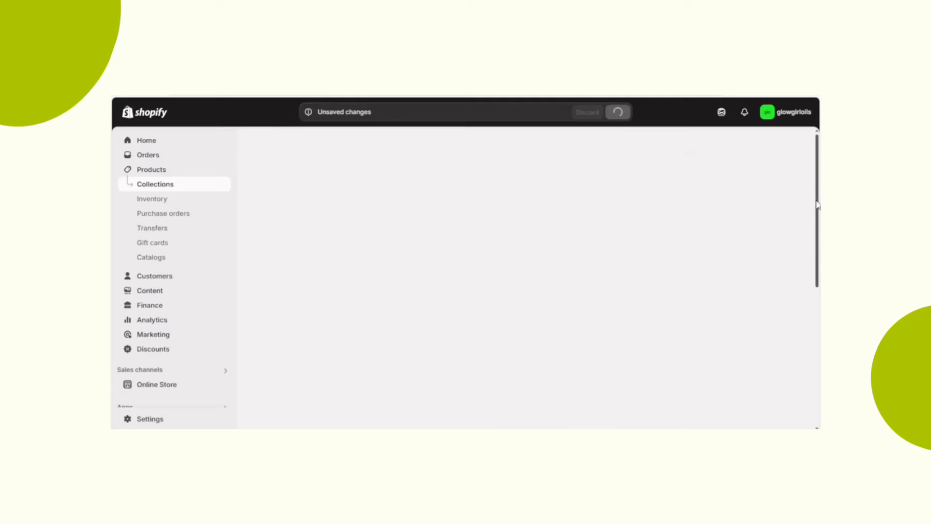
scroll(438, 277, "down", 3)
left_click(378, 315)
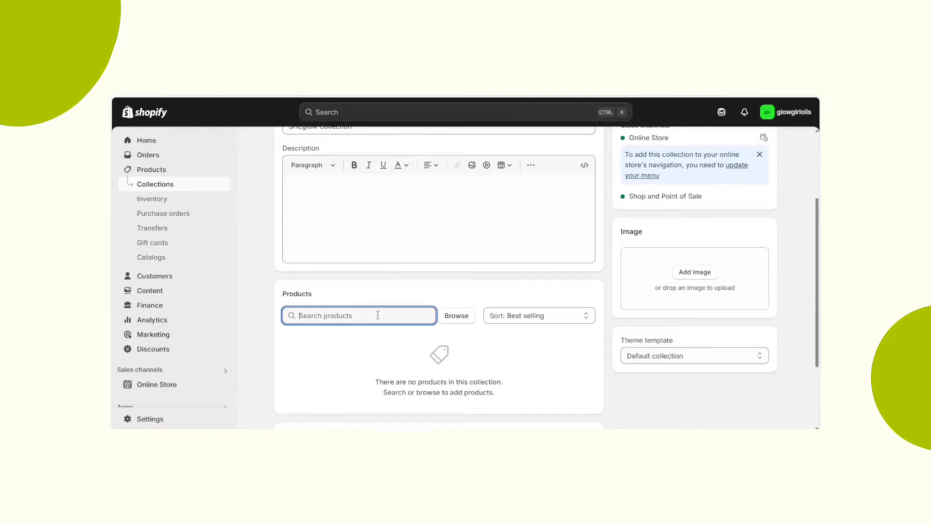
type("pil")
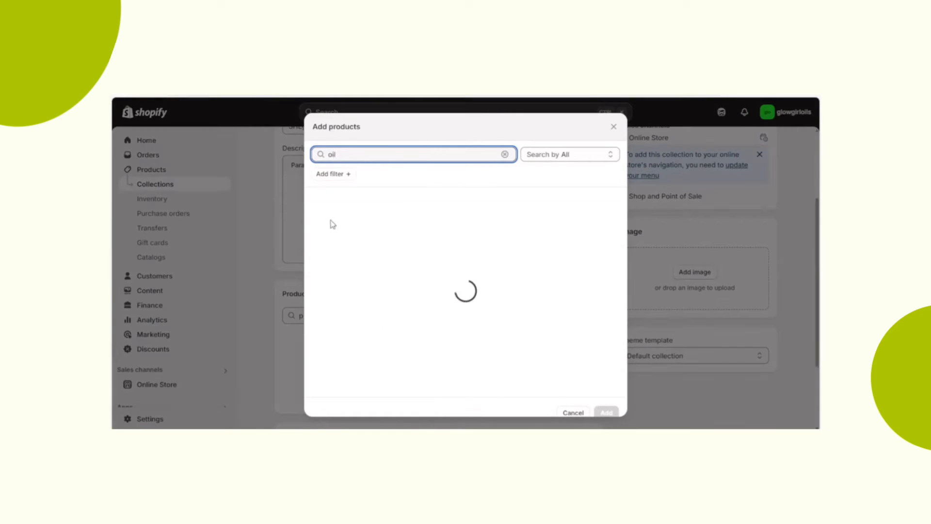
left_click(320, 202)
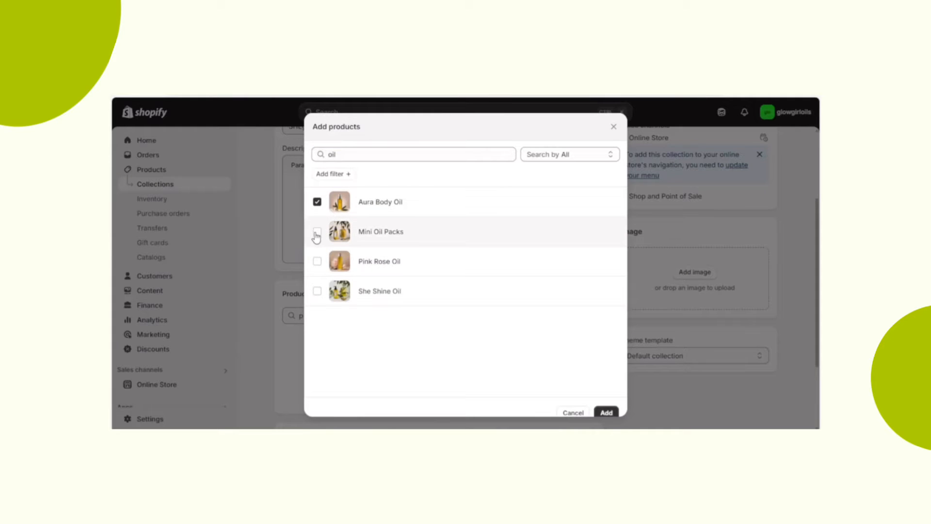
left_click(317, 234)
left_click(317, 291)
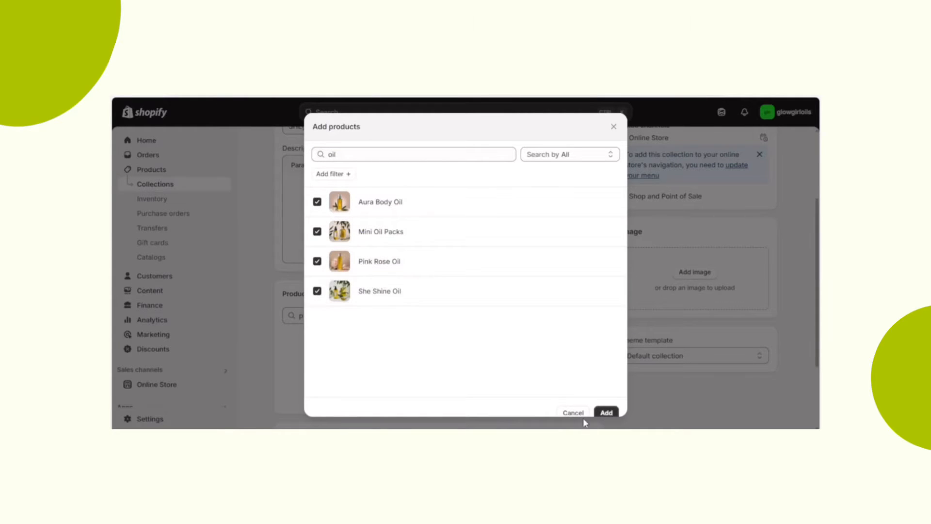
left_click(605, 413)
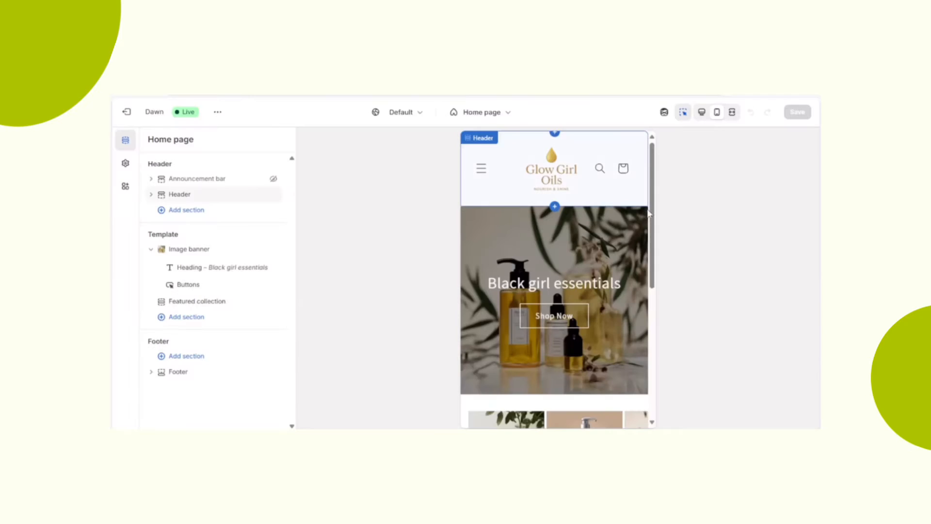
- Add a Collection list section below the Featured collection on the home page template
left_click_drag(650, 214, 652, 343)
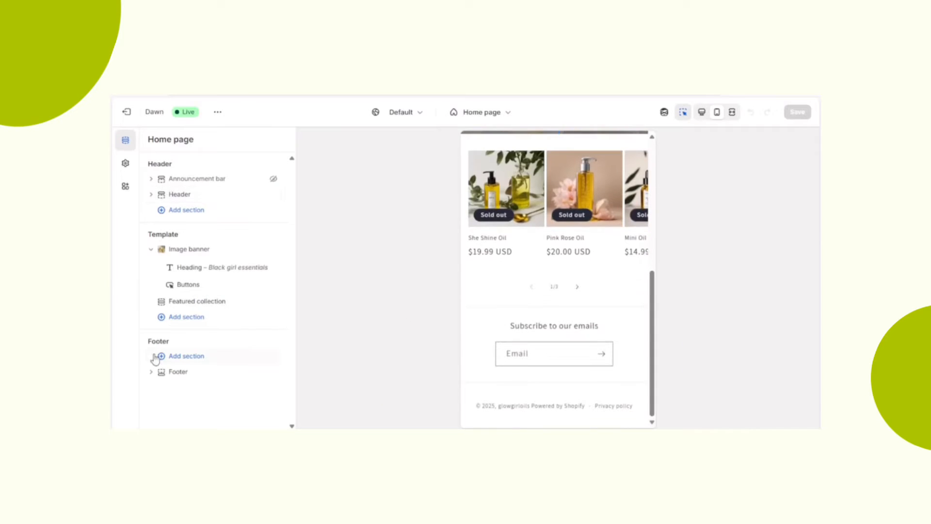
left_click(194, 317)
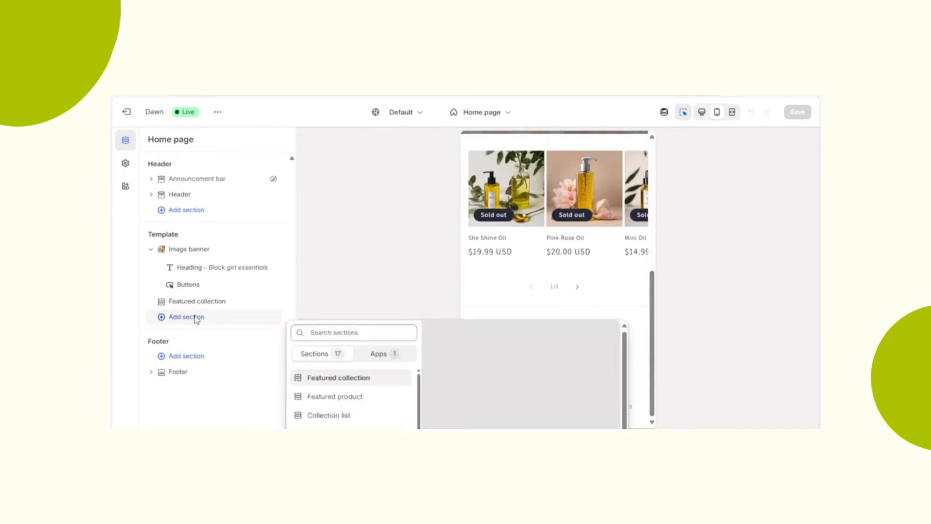
left_click(346, 276)
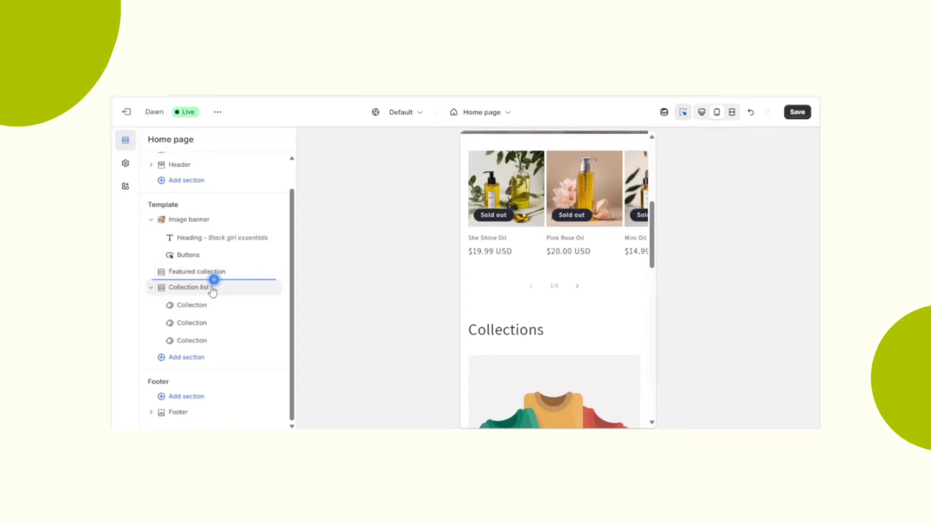
- Turn on the carousel and set two columns in the Collection list section's mobile layout
left_click(214, 280)
left_click(197, 289)
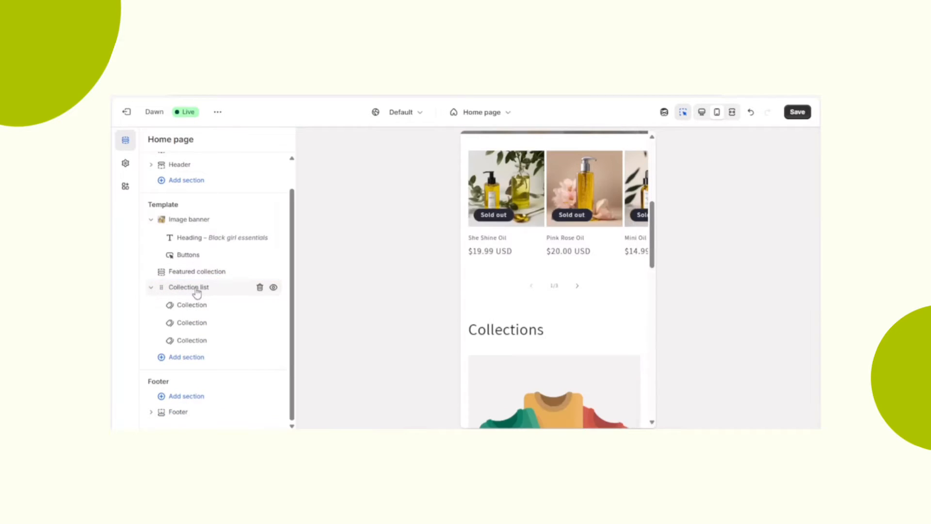
left_click(196, 289)
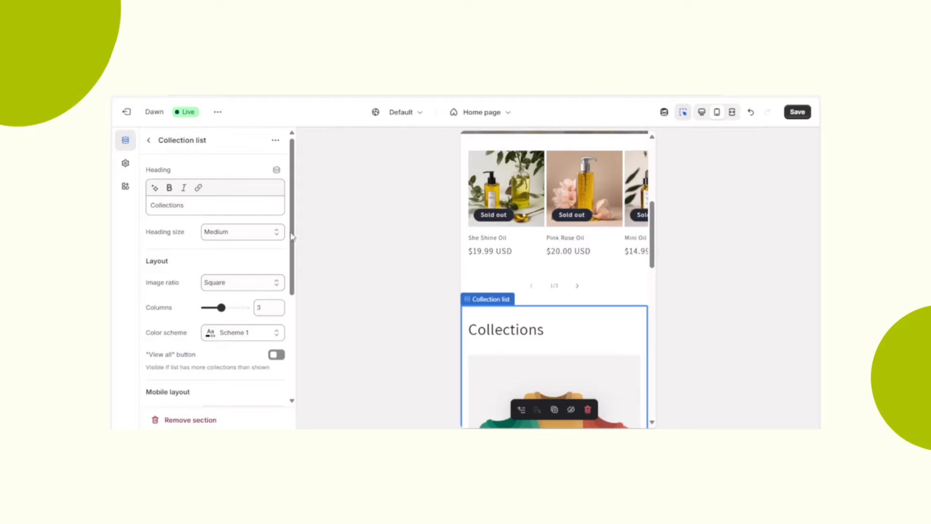
left_click_drag(292, 239, 292, 309)
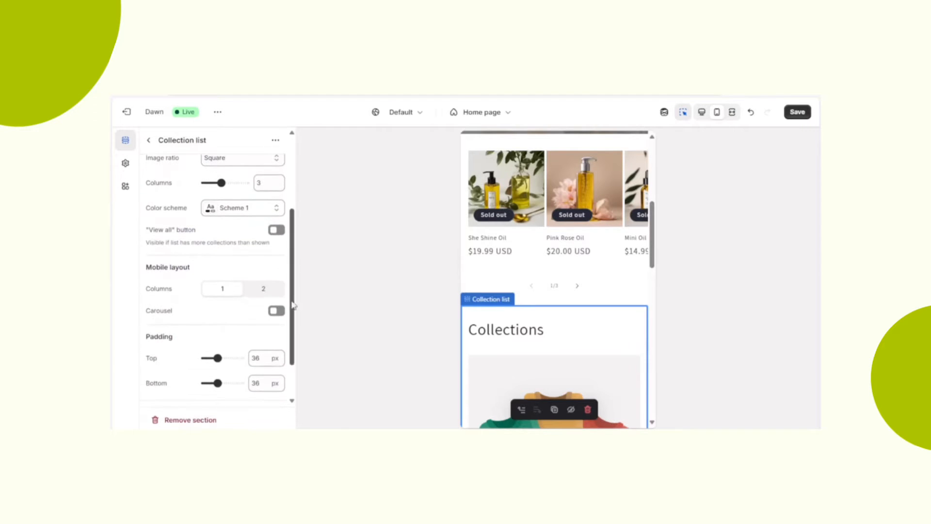
left_click(276, 310)
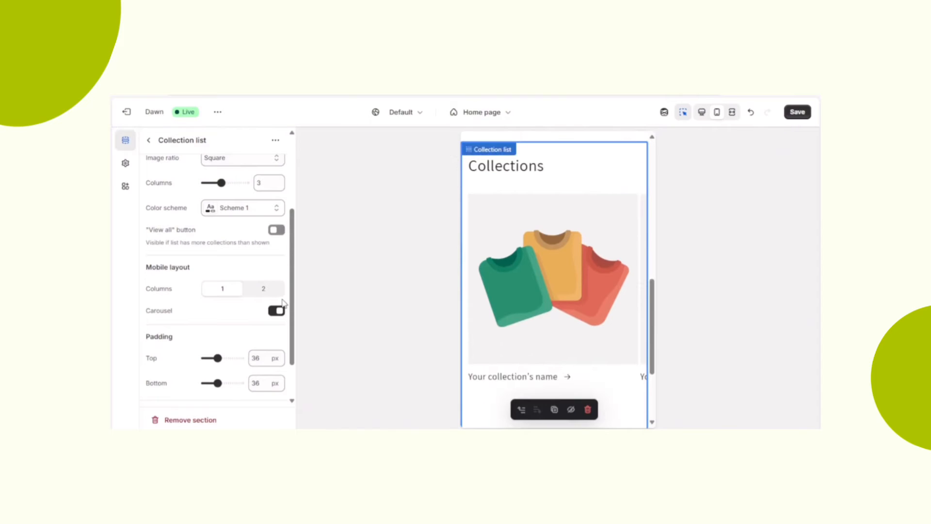
left_click(264, 289)
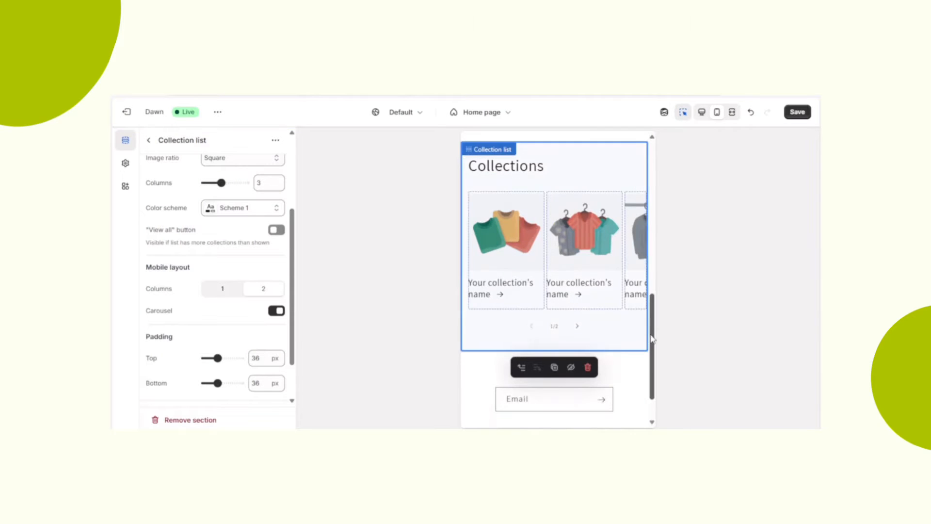
- Assign the Mini Glow Creams collection to the second block of the Collection list section
left_click_drag(652, 320, 656, 284)
left_click(584, 272)
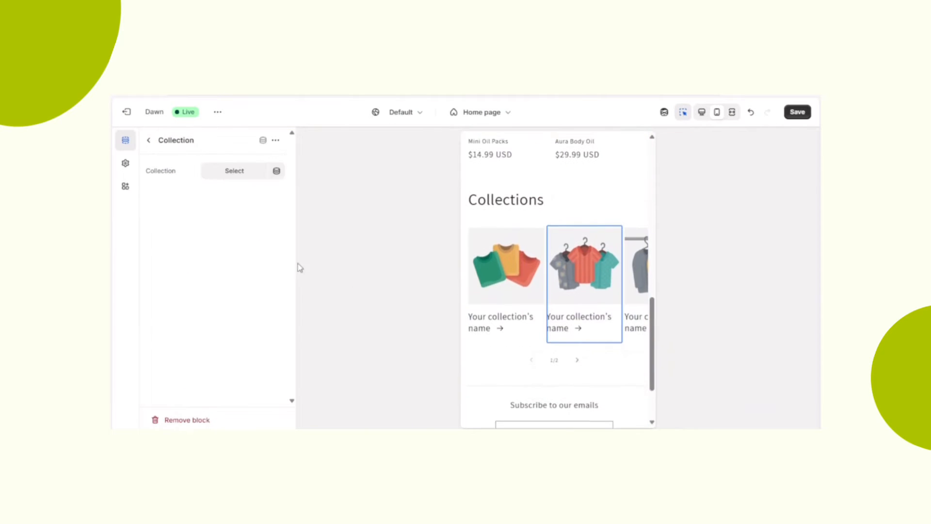
left_click(228, 171)
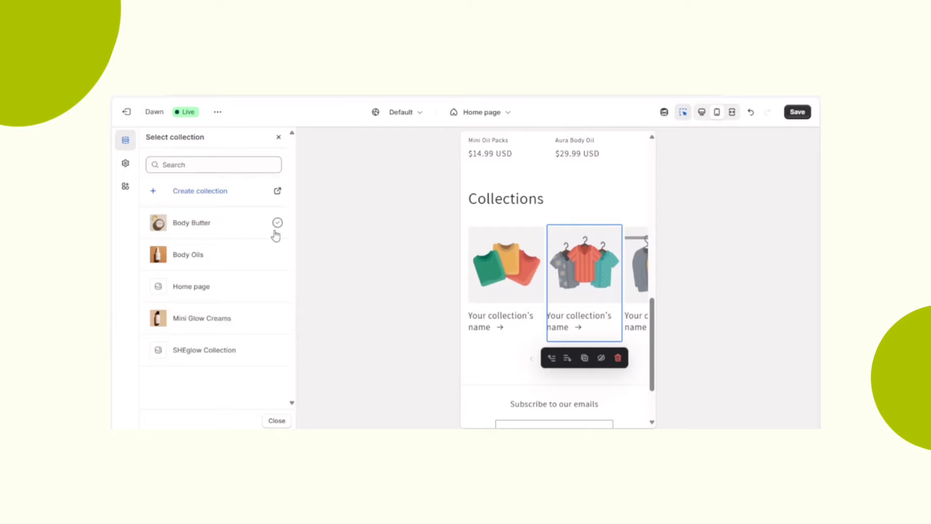
left_click(277, 321)
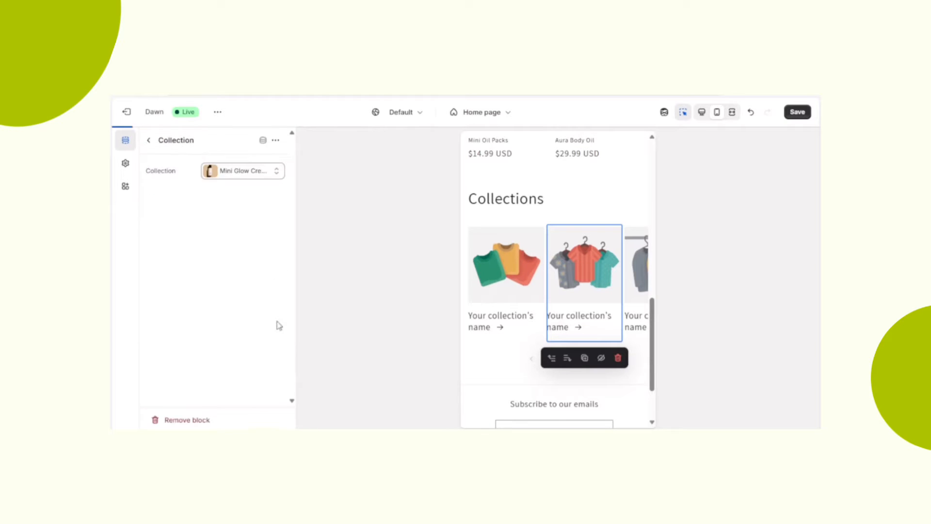
left_click(149, 141)
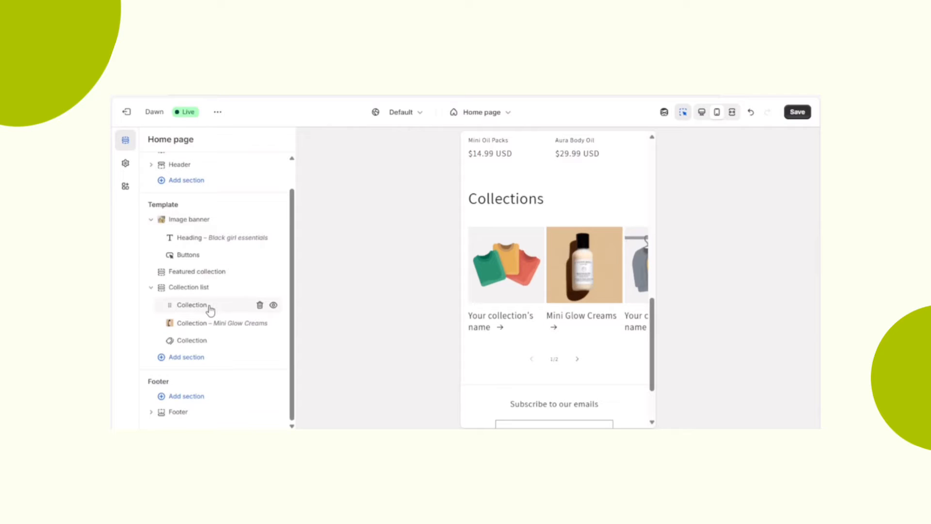
- Assign the Body Butter collection to the first block of the Collection list section
left_click(192, 305)
left_click(245, 171)
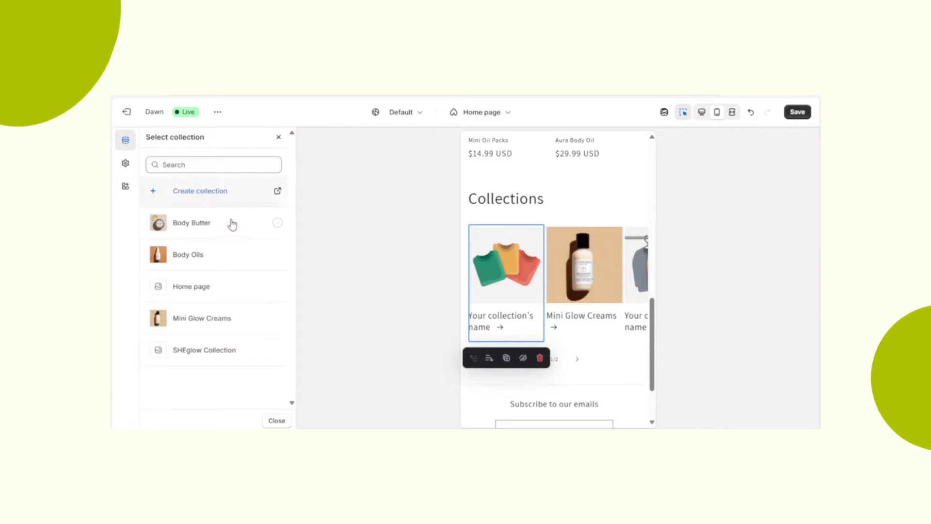
left_click(230, 224)
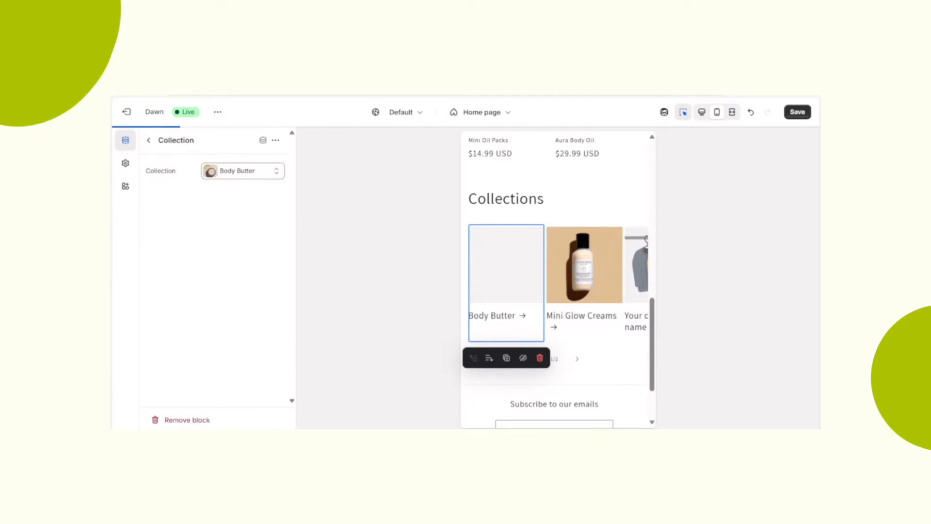
left_click(149, 140)
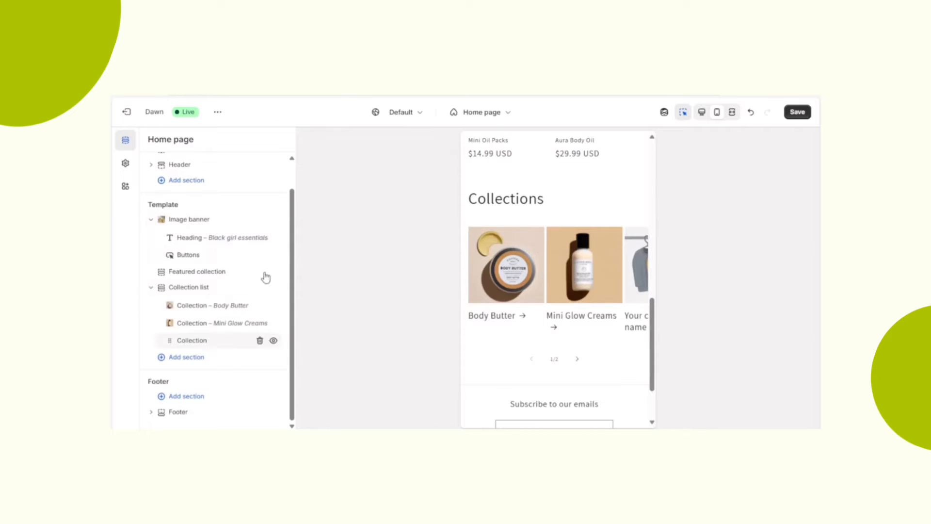
- Assign the Body Oils collection to the third block of the Collection list section
left_click(233, 339)
left_click(235, 173)
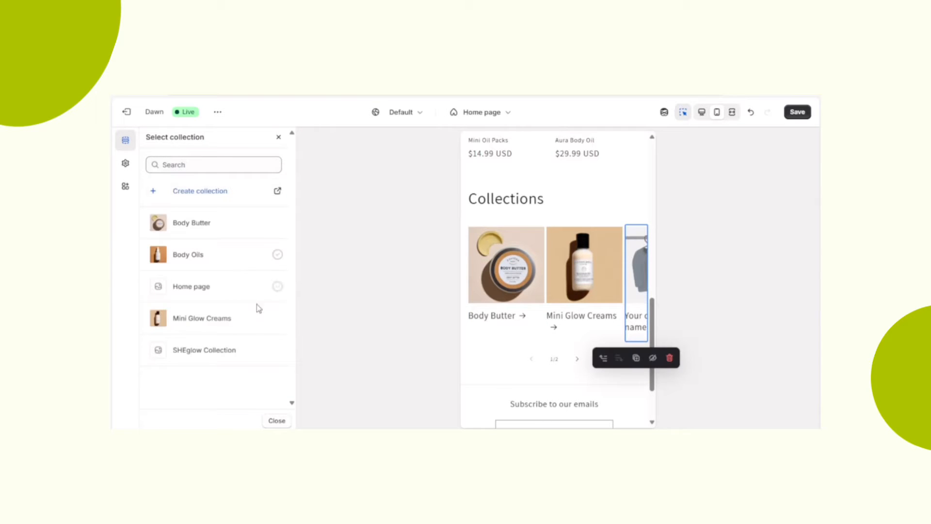
left_click(261, 322)
left_click(252, 257)
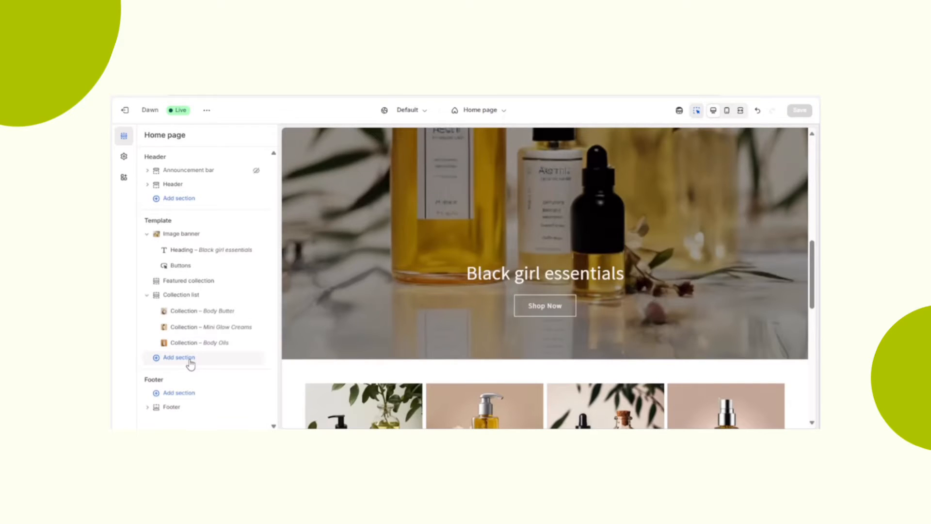
- Add a Featured product section below the Collection list on the home page template
left_click(189, 360)
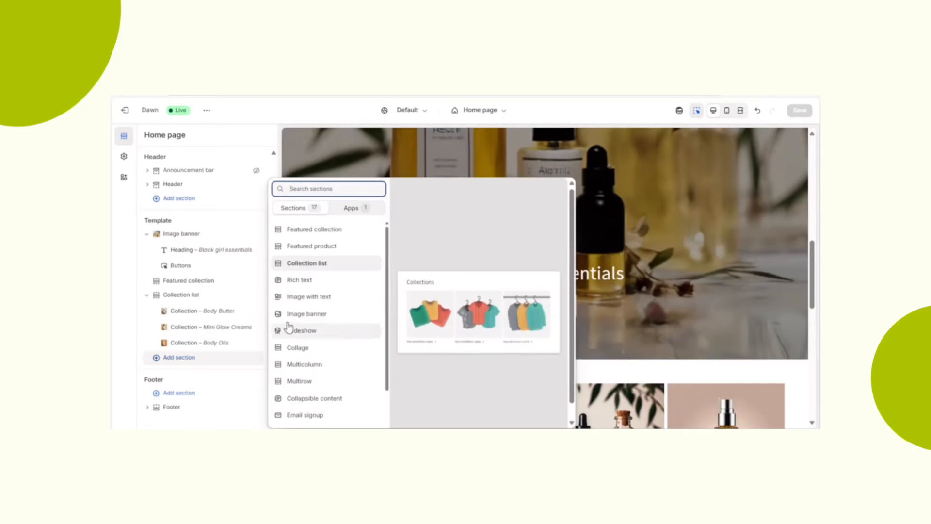
left_click(319, 251)
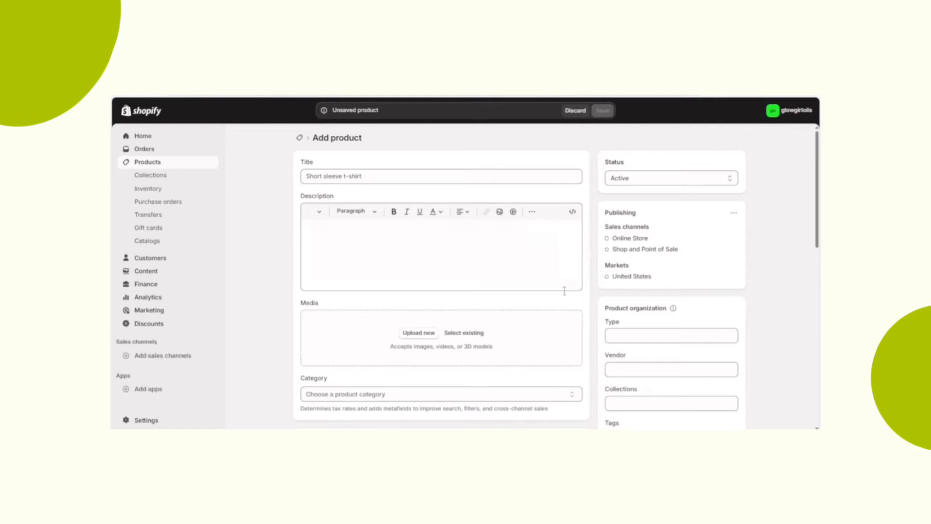
- Create a product titled #1 Body Lotion GLOW with the image Untitled design (54) and save it
left_click(420, 339)
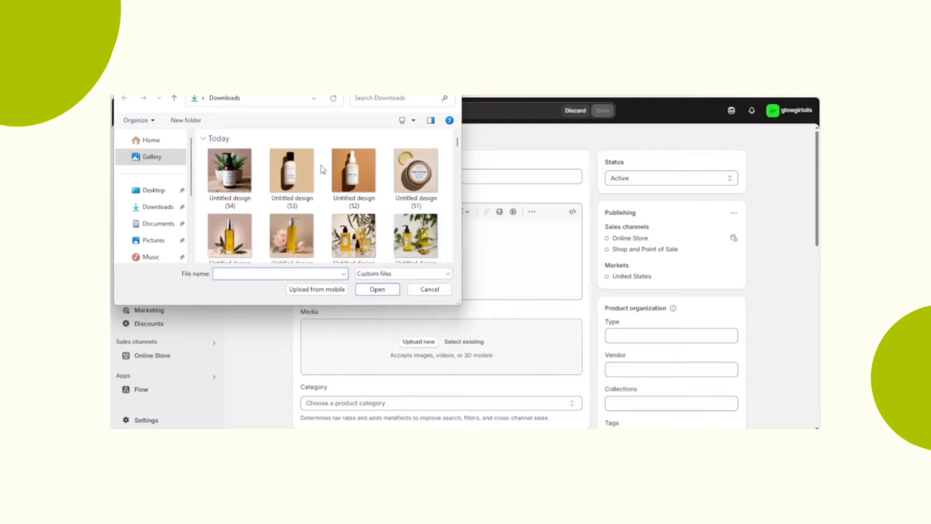
double_click(231, 191)
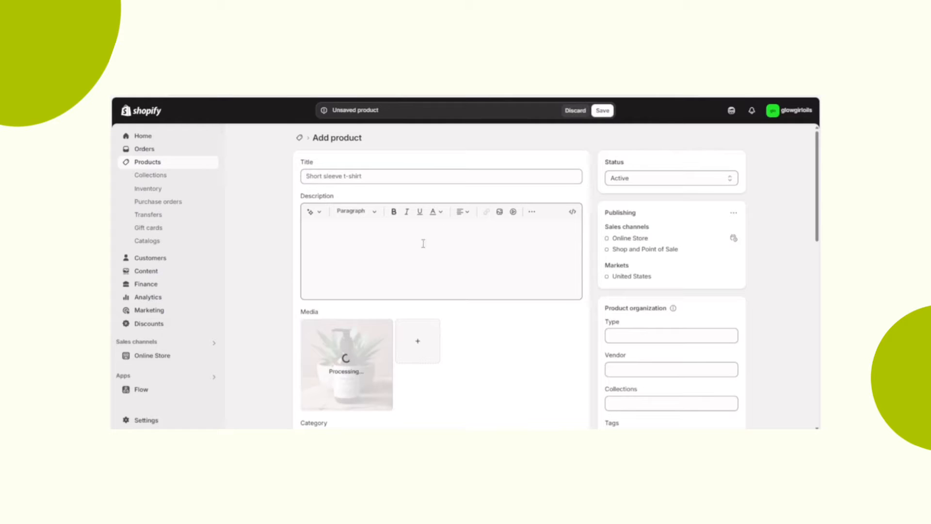
left_click(420, 174)
type("#1 Body Lotion GLOW")
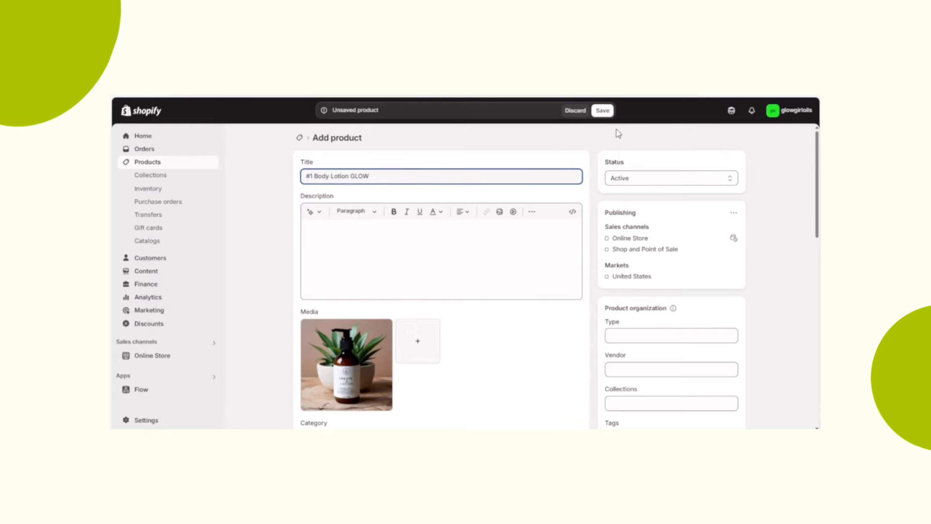
left_click(606, 115)
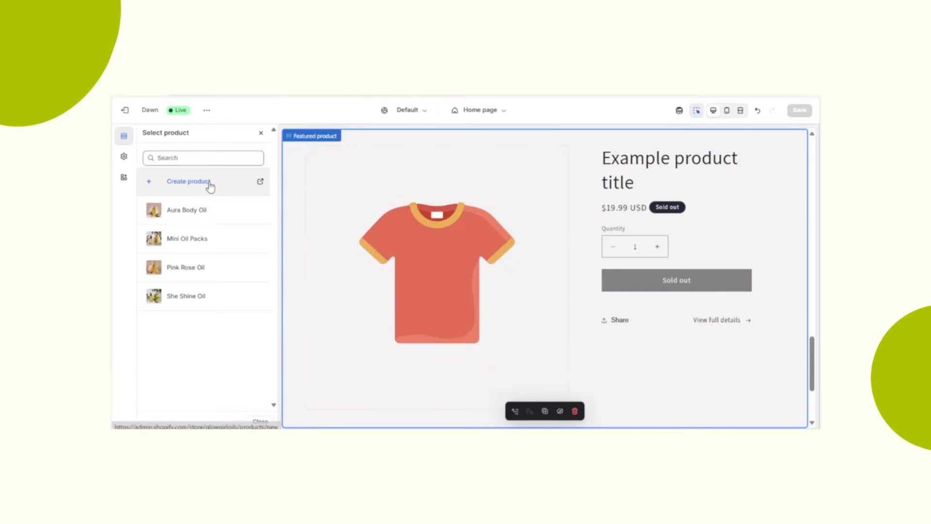
- Search for "glow", assign #1 Body Lotion GLOW to the Featured product section, and choose the section's media width
left_click(171, 158)
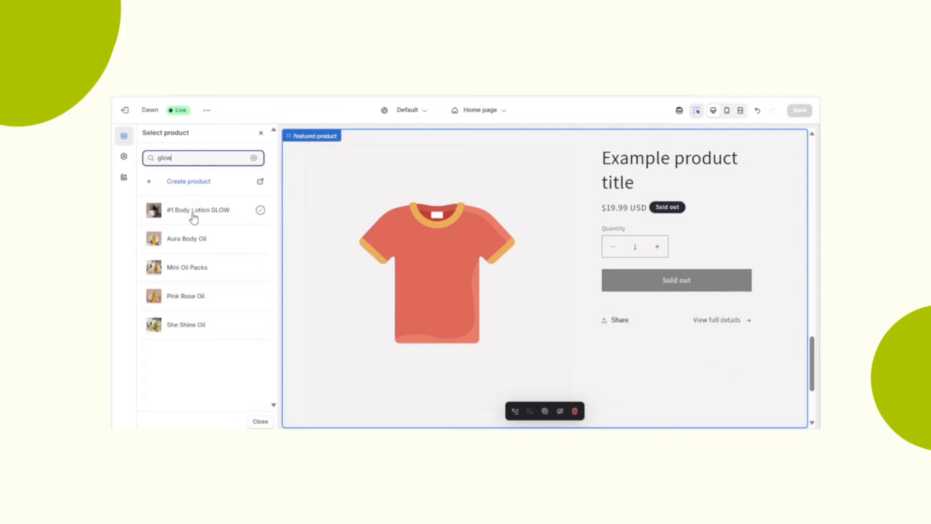
left_click(194, 213)
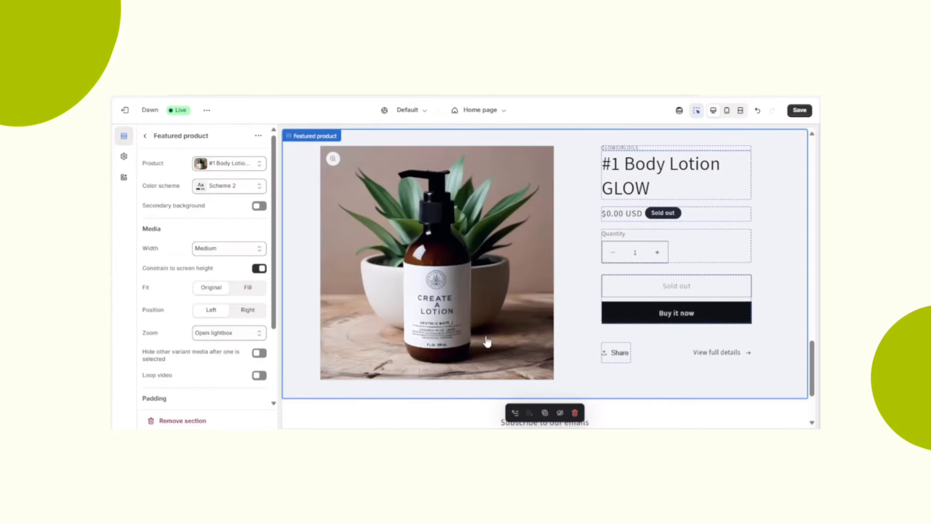
left_click(219, 249)
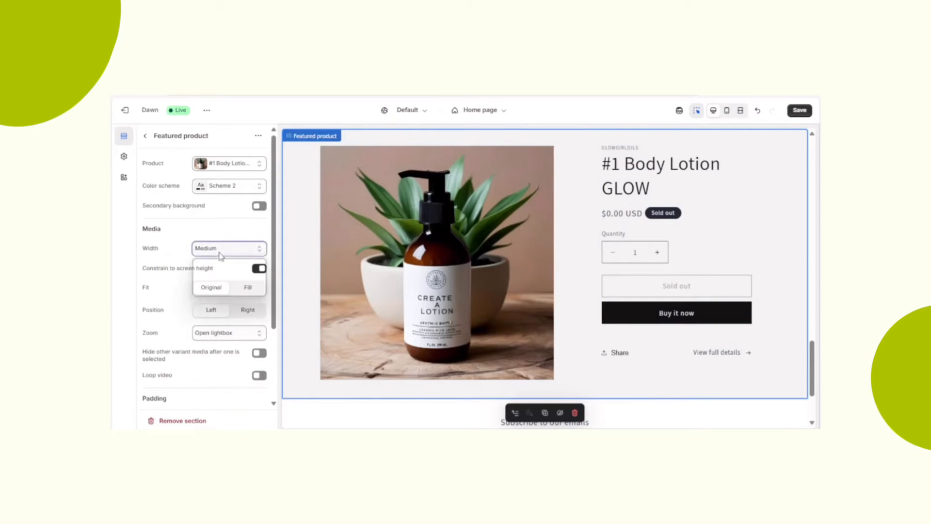
left_click(218, 265)
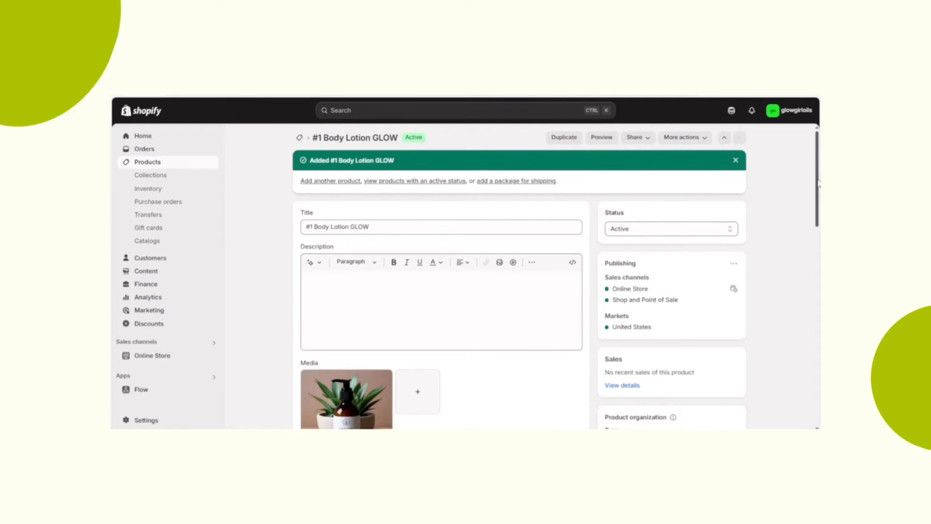
- Set the price of #1 Body Lotion GLOW to $9.99 and save the product
scroll(819, 184, "down", 5)
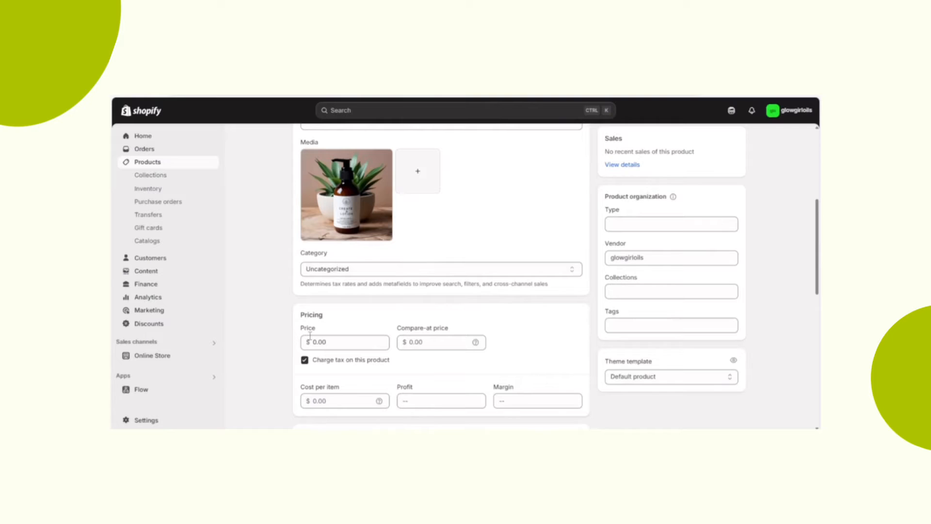
left_click(310, 336)
type("9")
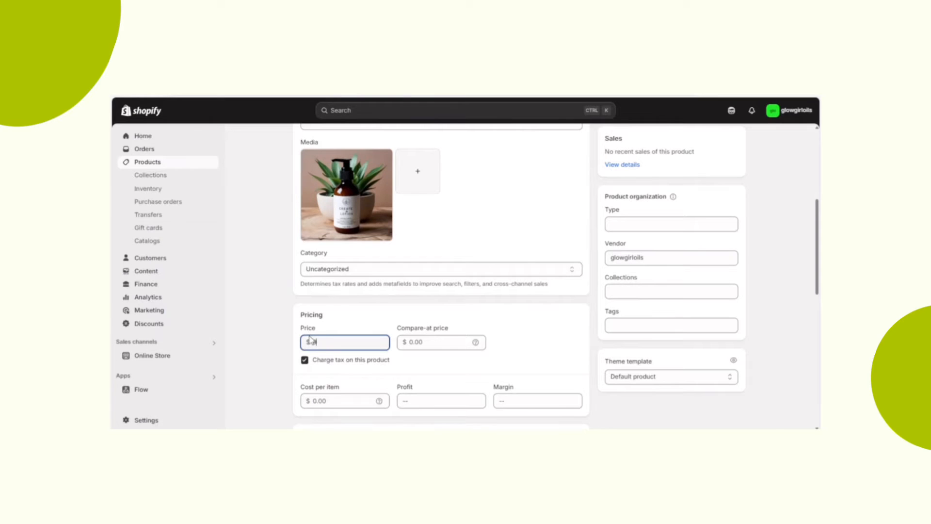
type(".99")
left_click(603, 111)
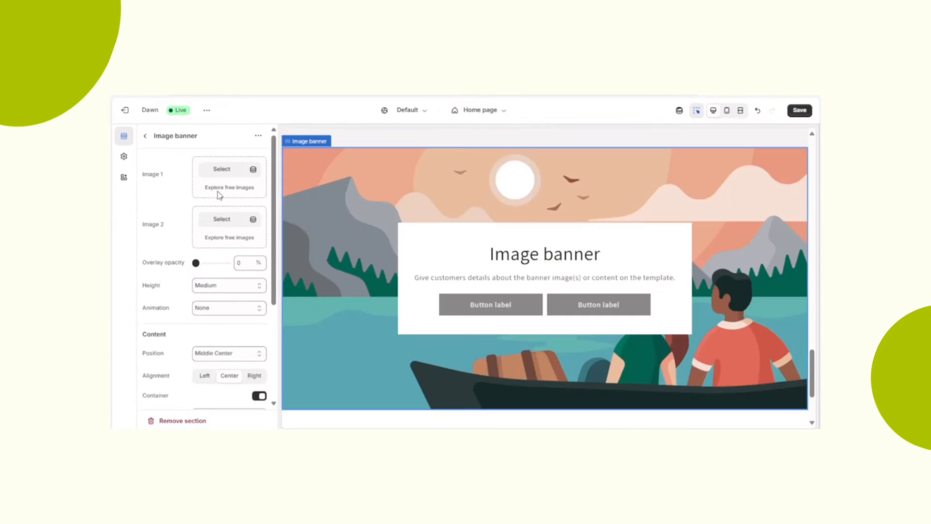
- Upload Untitled design (56) and use it as Image 1 of the new Image banner section
left_click(223, 170)
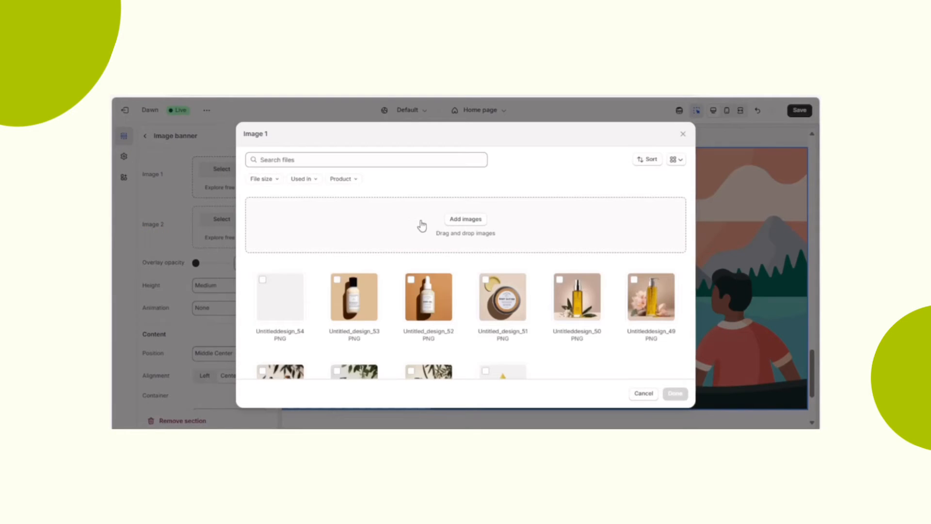
left_click(451, 221)
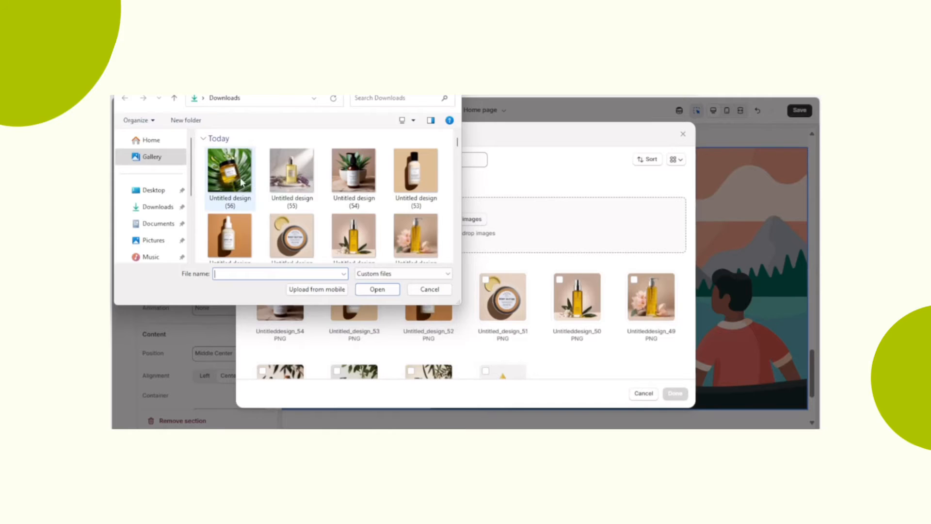
double_click(240, 180)
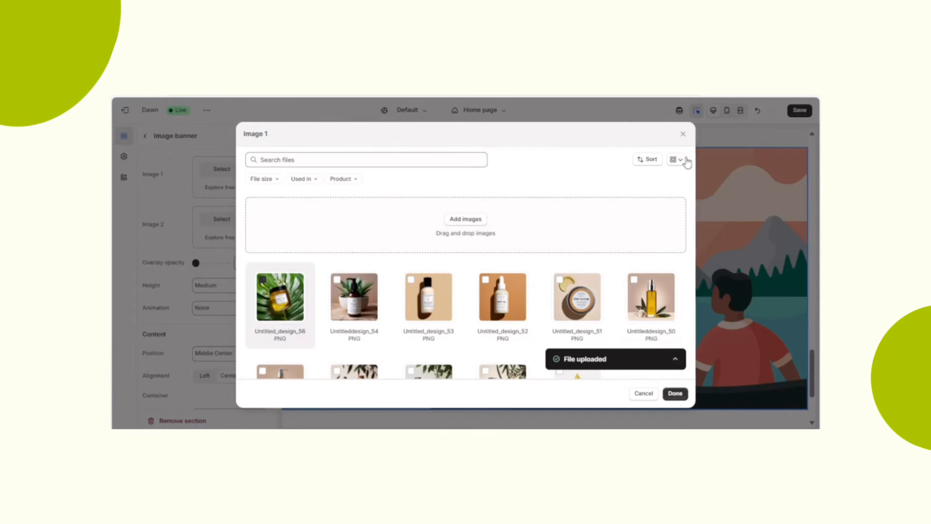
left_click(676, 395)
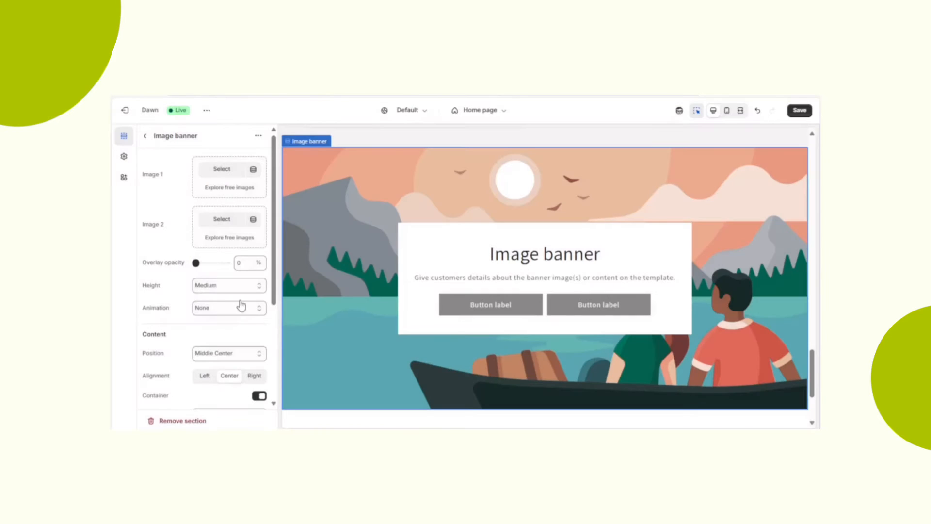
- Upload Untitled design (55) and use it as Image 2 of the new Image banner section
left_click(222, 220)
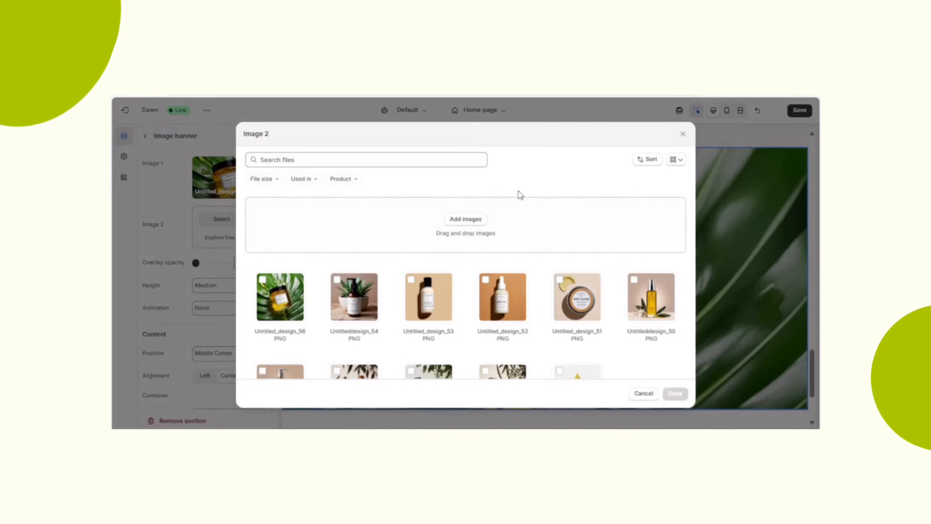
left_click(466, 219)
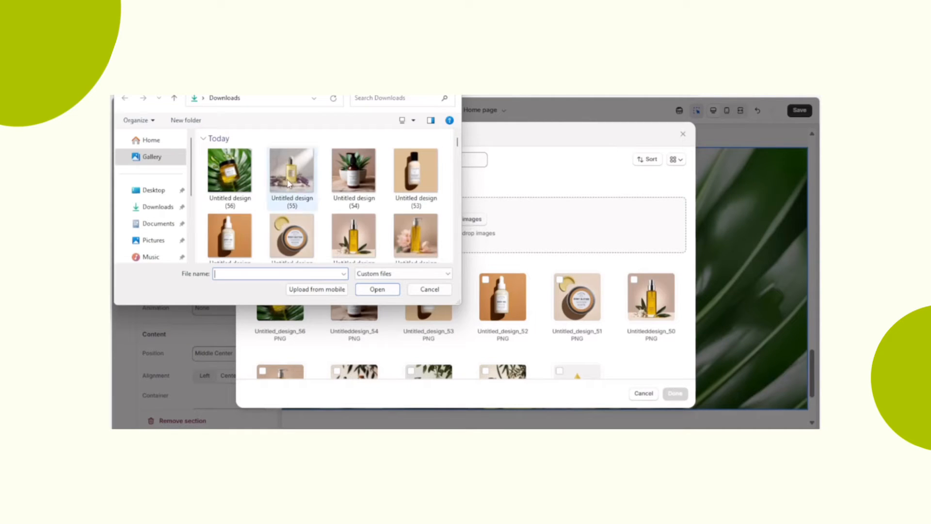
double_click(289, 183)
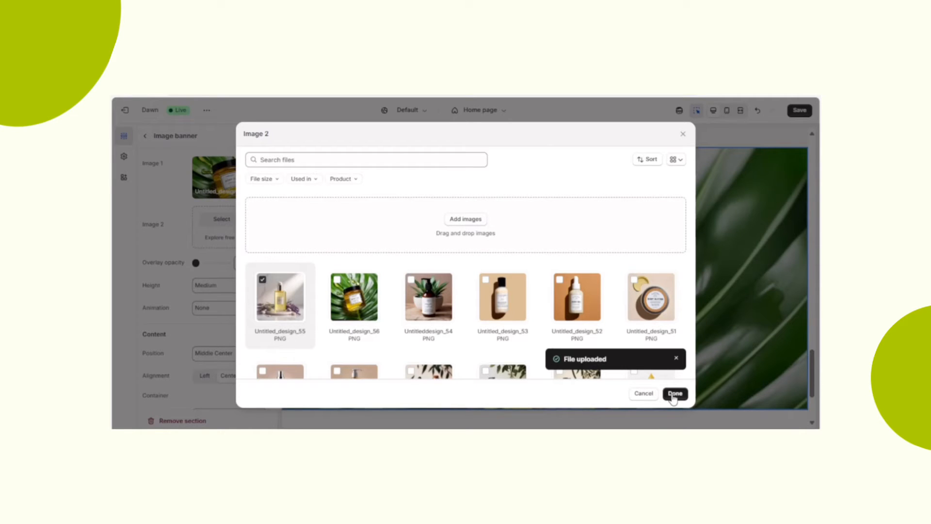
left_click(672, 395)
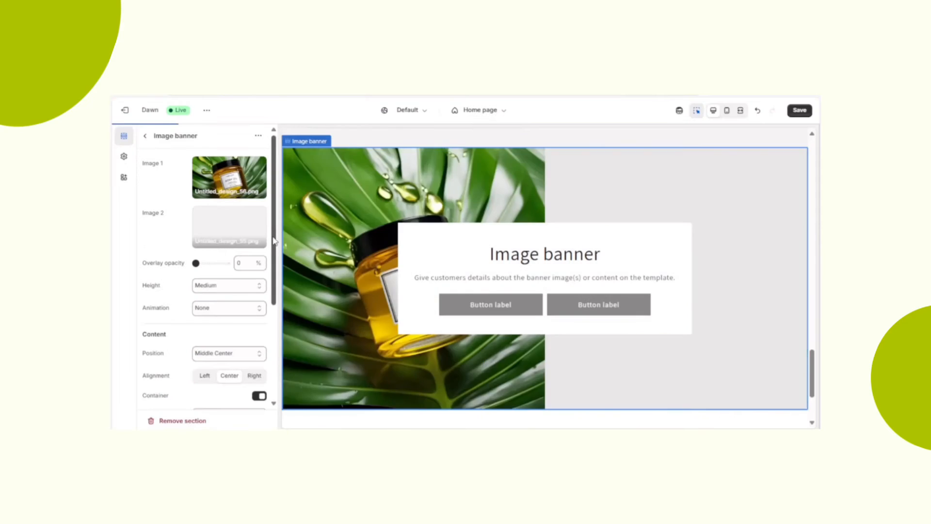
- Set the new image banner's height to Small and turn off Stack images in its mobile layout
scroll(274, 241, "down", 2)
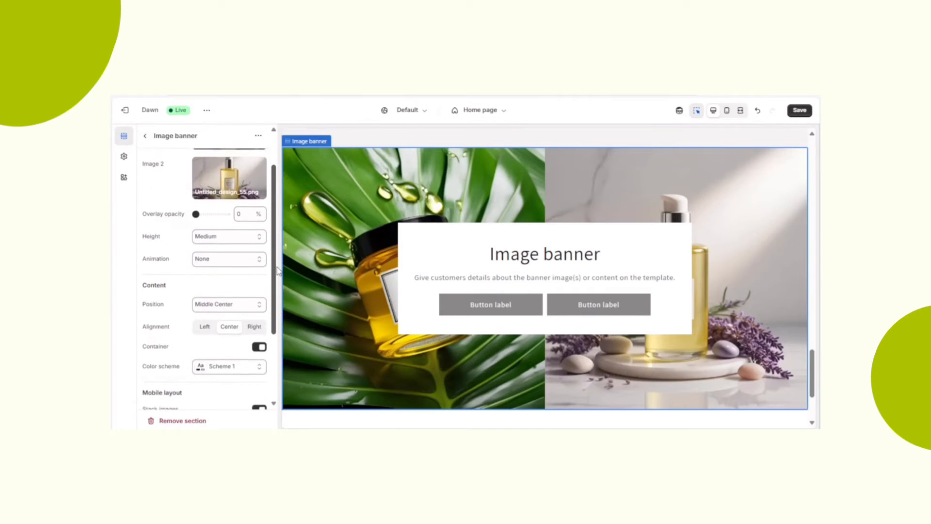
left_click(226, 236)
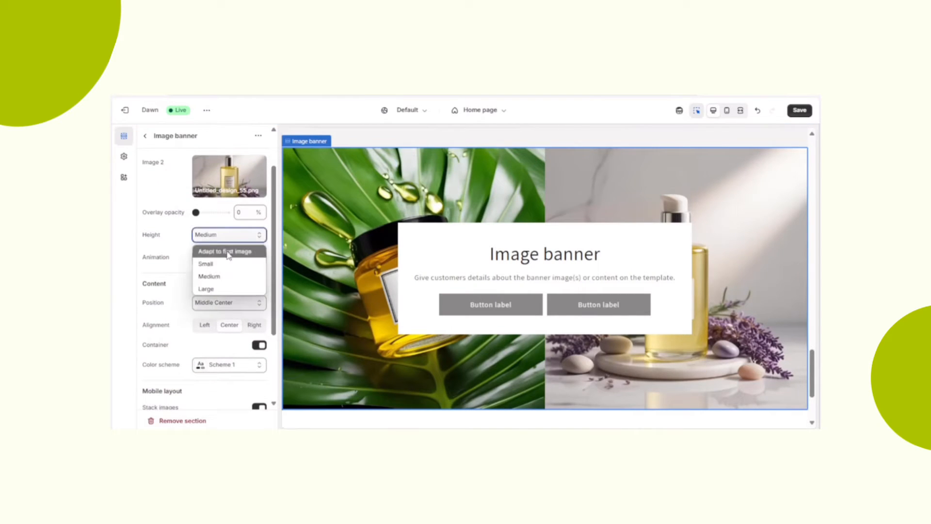
left_click(229, 263)
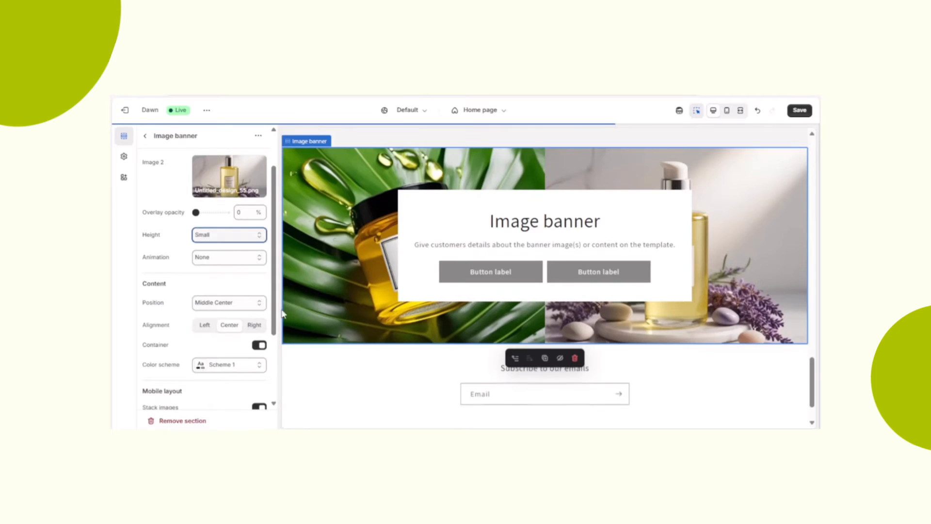
scroll(266, 310, "down", 3)
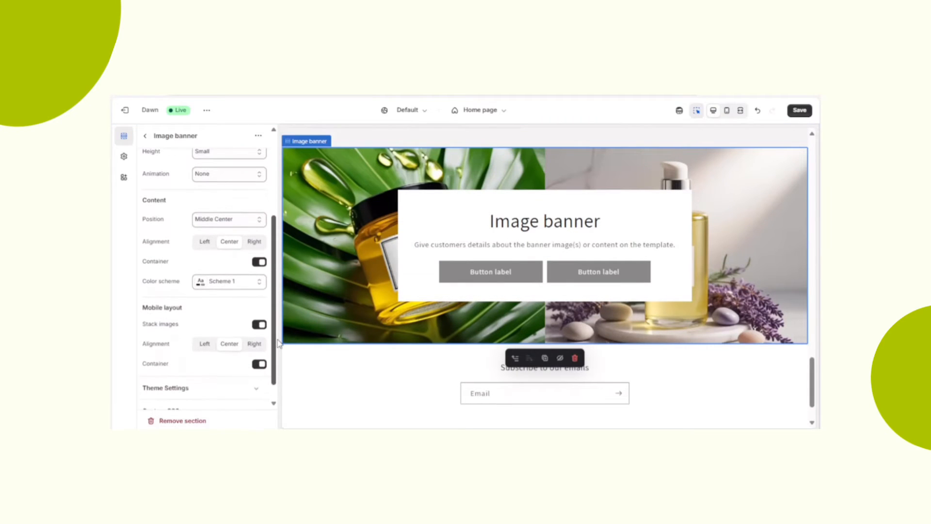
left_click(259, 323)
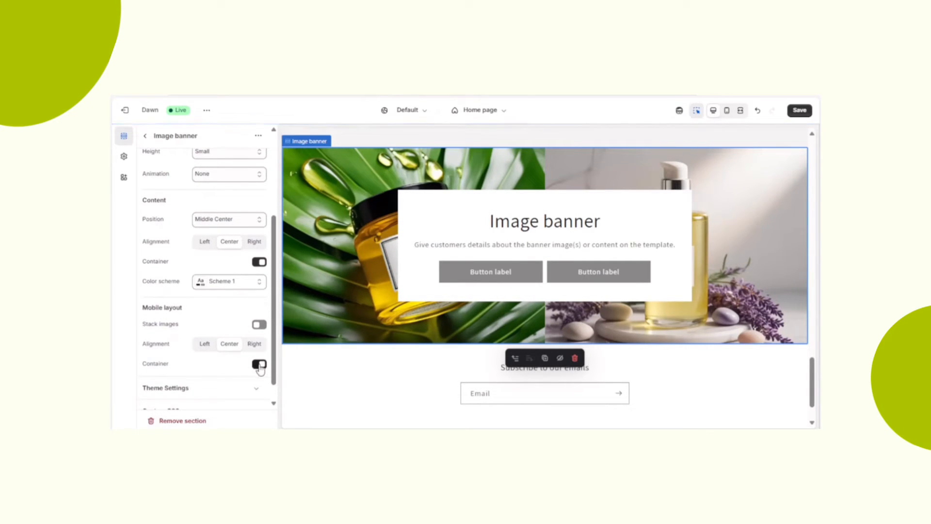
- Turn off the new image banner's desktop and mobile content containers and hide its Buttons block
left_click(260, 364)
scroll(275, 295, "down", 1)
scroll(279, 340, "up", 2)
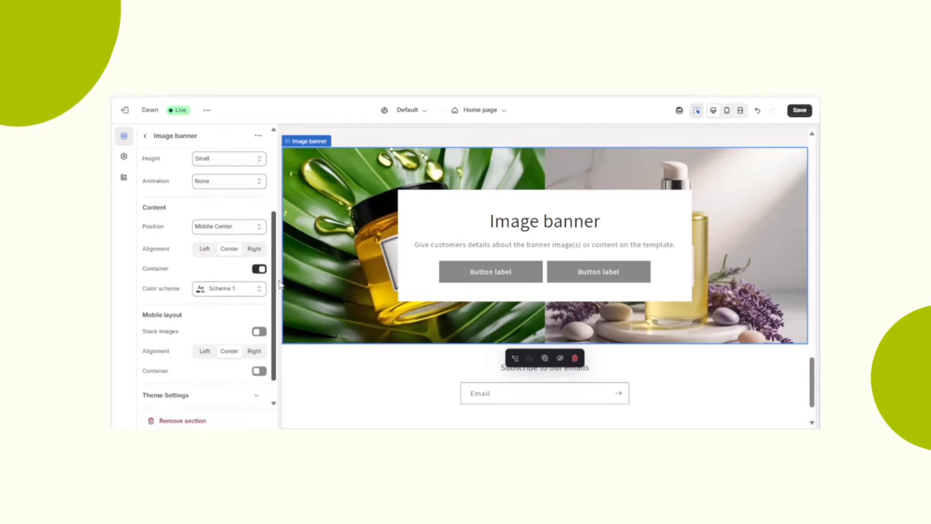
left_click(259, 284)
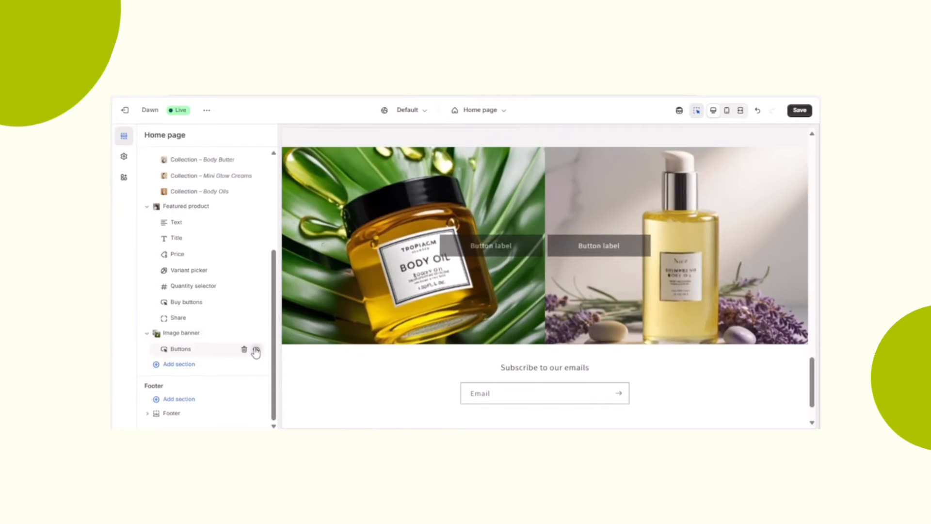
left_click(256, 349)
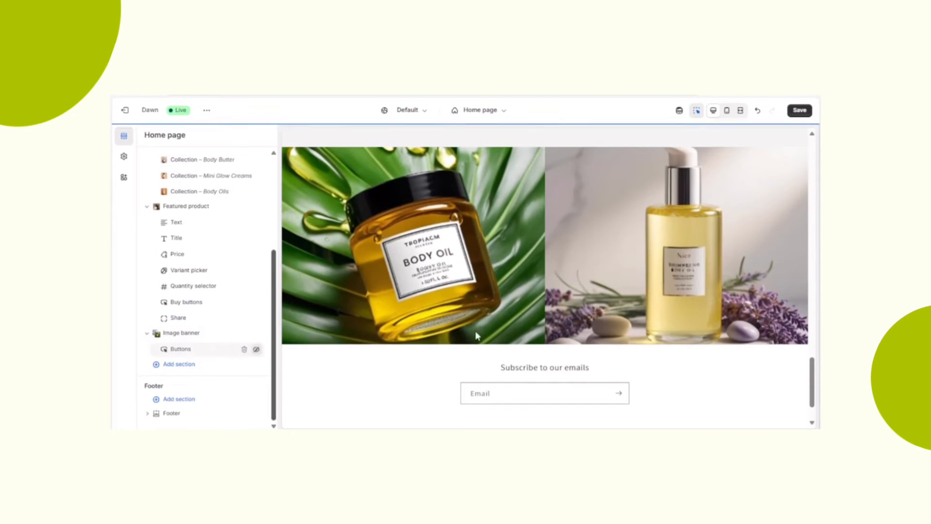
- Add a Collapsible content section below the image banner and set its heading to "Frequently Asked Questions"
mouse_move(813, 403)
left_mouse_down()
mouse_move(814, 412)
mouse_move(809, 274)
mouse_move(808, 414)
left_mouse_up()
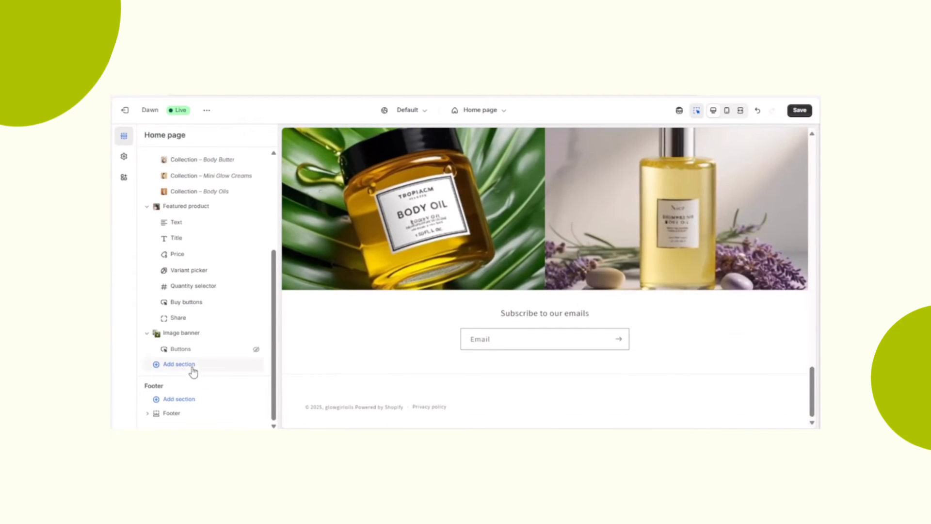
left_click(192, 370)
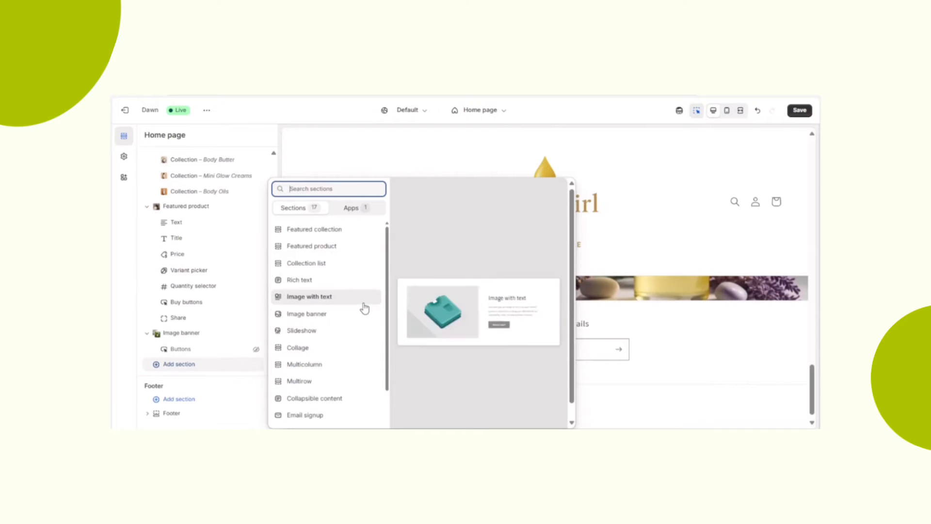
left_click(322, 397)
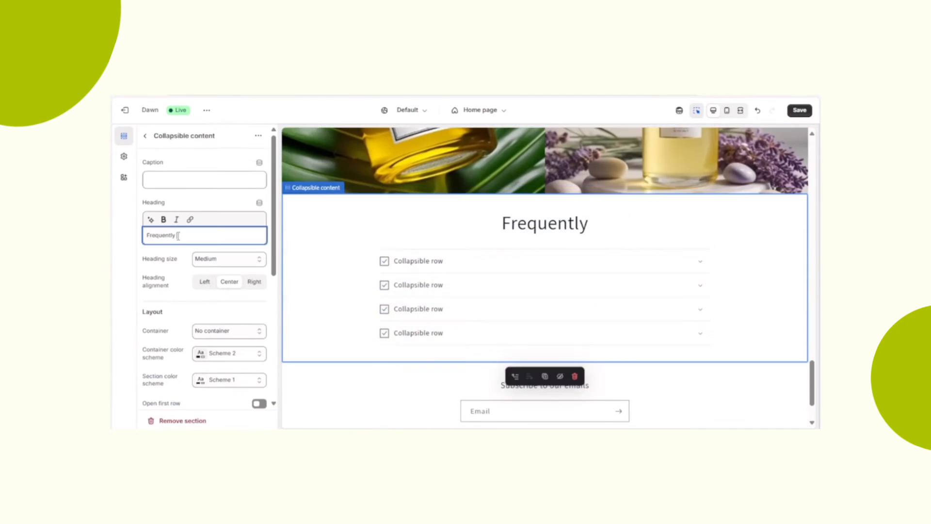
type("Asked")
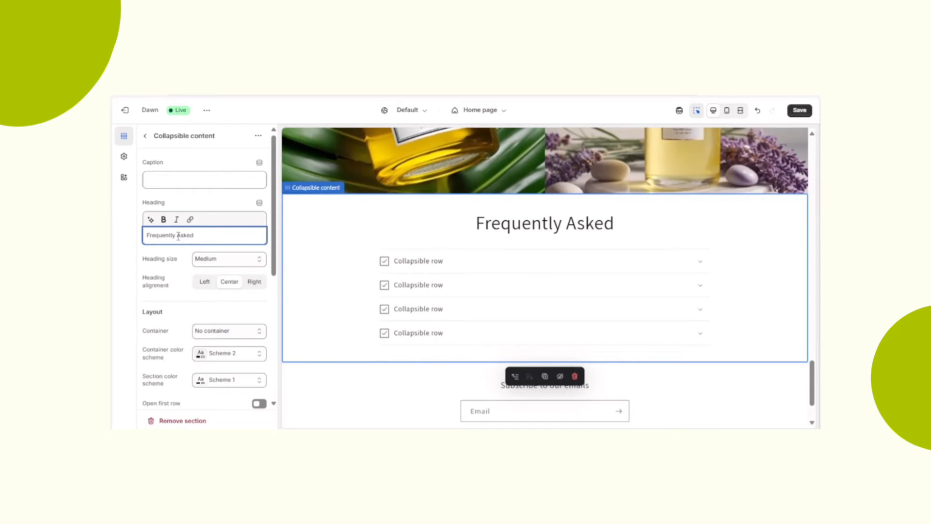
type(" Questions")
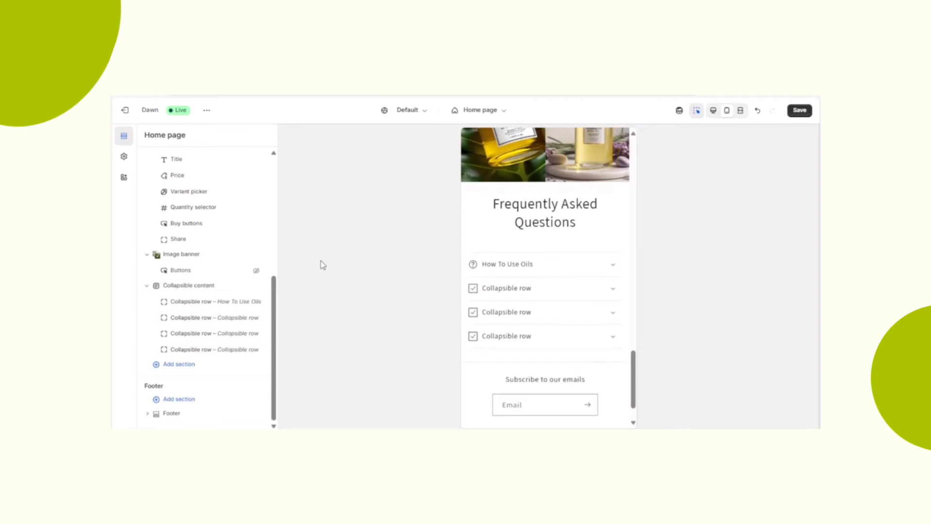
- Change the heading of the first collapsible row to "How To Use Oils?"
left_click(199, 302)
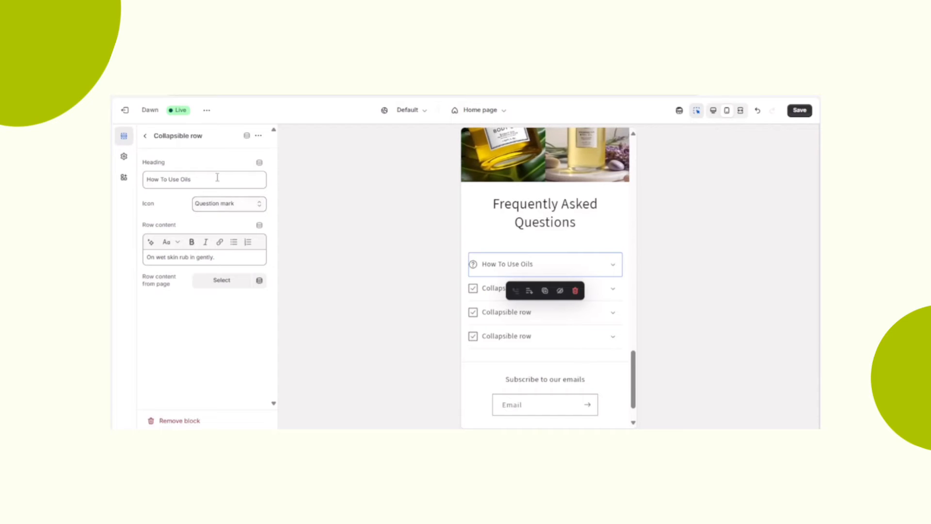
left_click(216, 176)
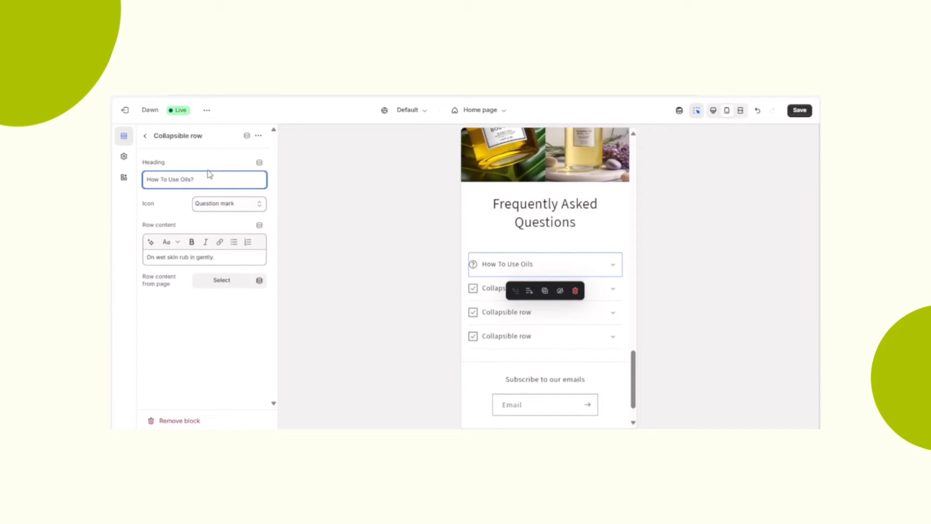
left_click(147, 138)
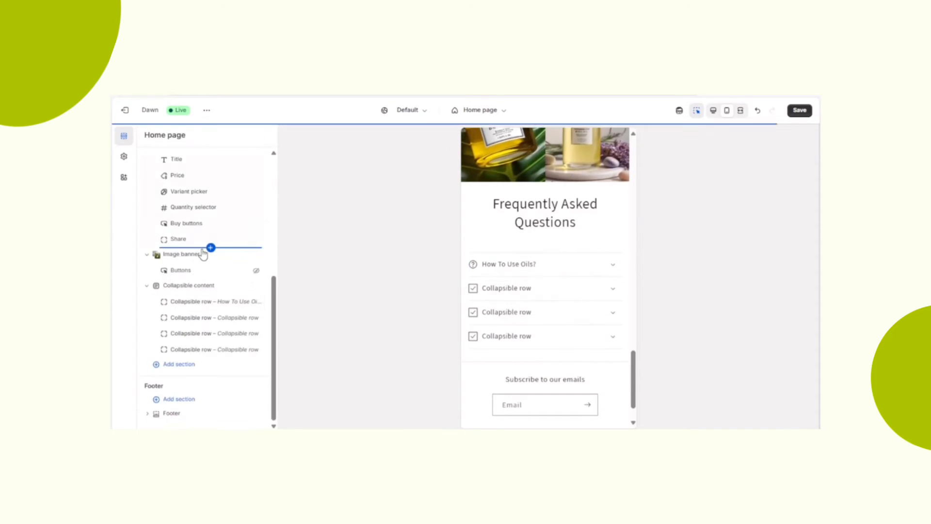
- Set the second collapsible row's heading to "How do returns work?" and its icon to Return
left_click(222, 321)
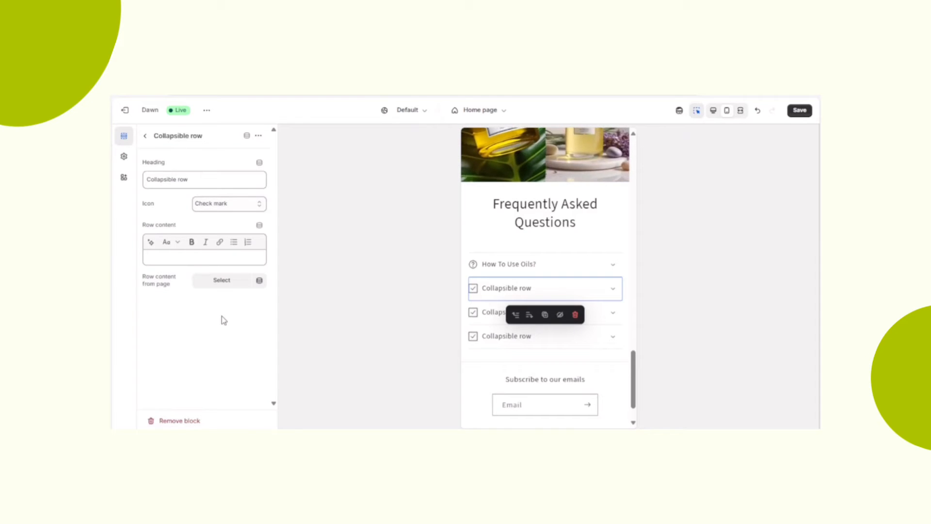
double_click(176, 177)
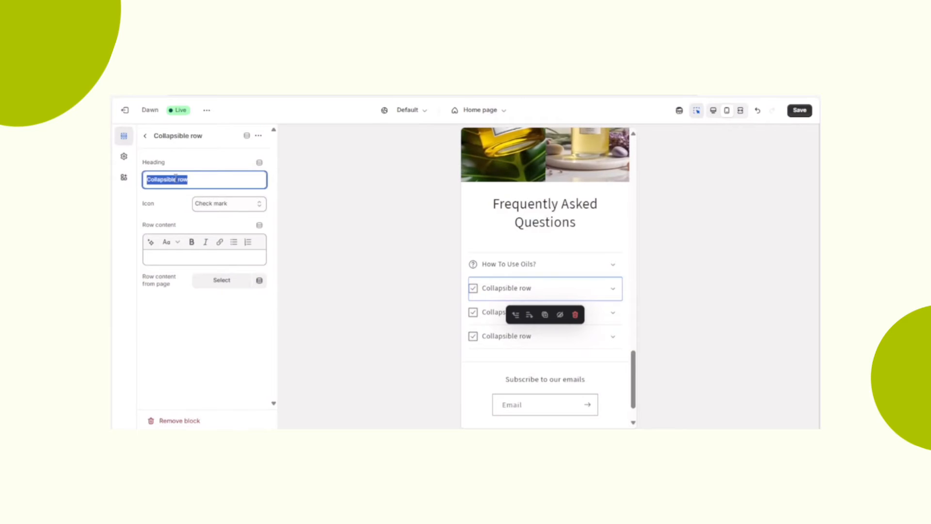
type("H")
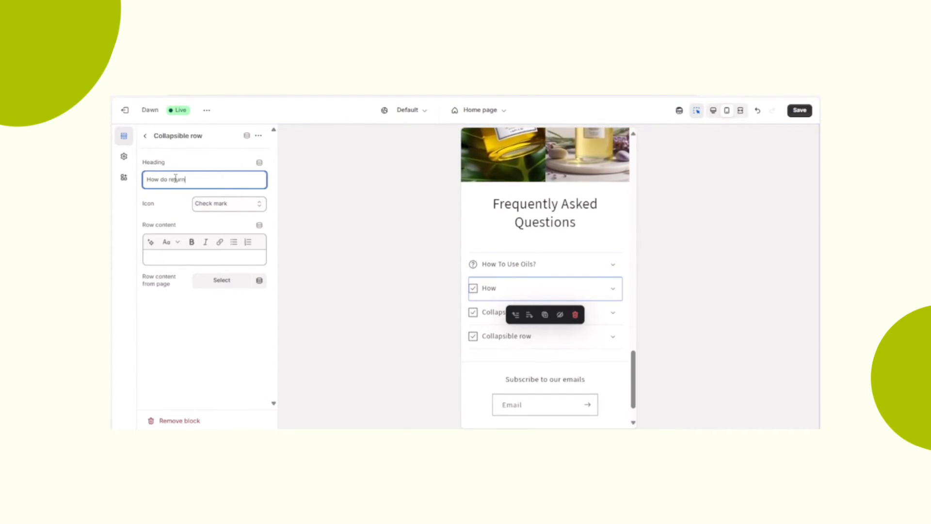
left_click(204, 204)
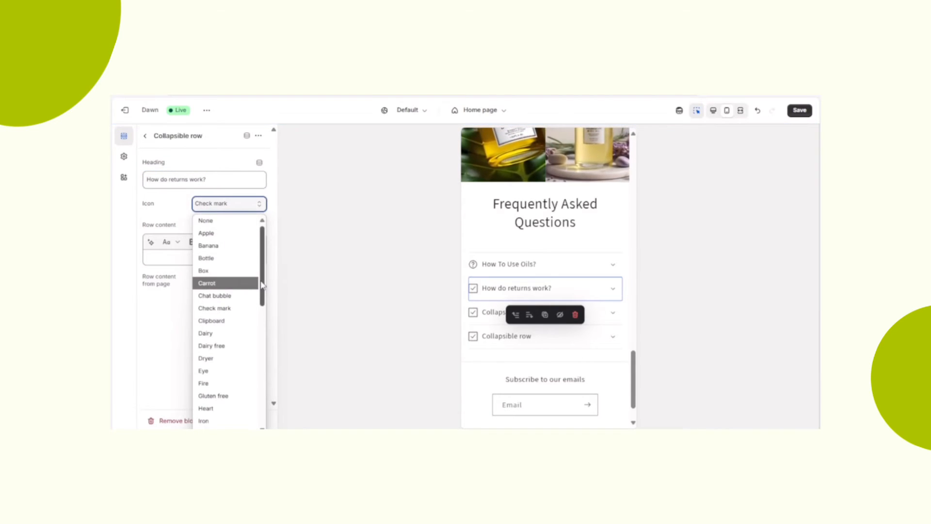
left_click_drag(261, 284, 264, 417)
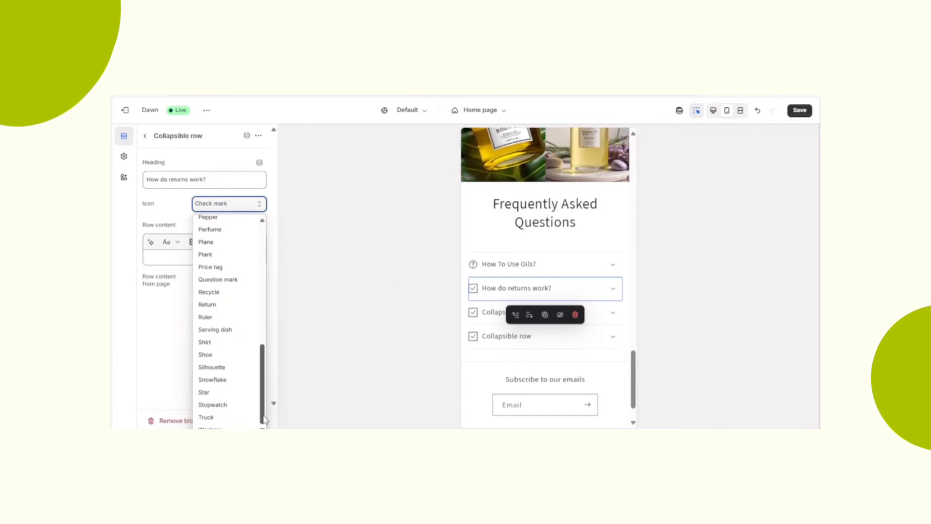
left_click(218, 304)
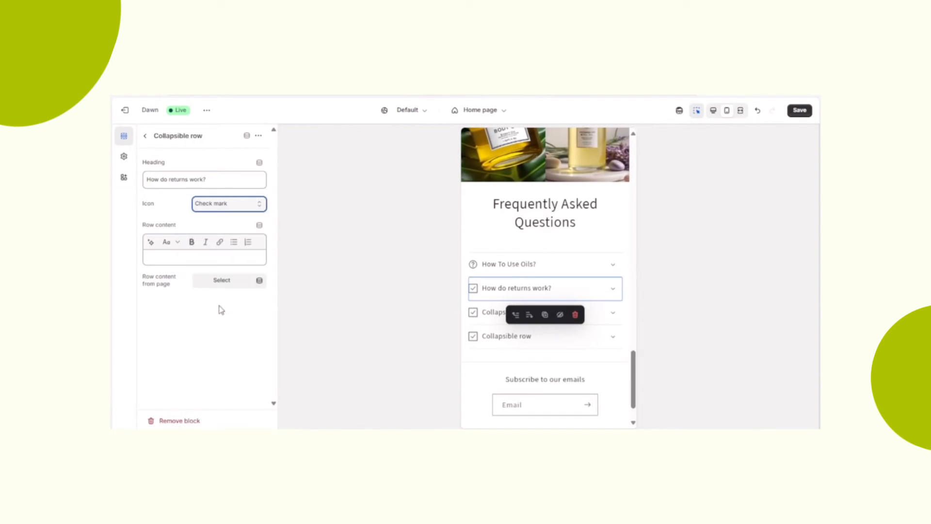
left_click(185, 256)
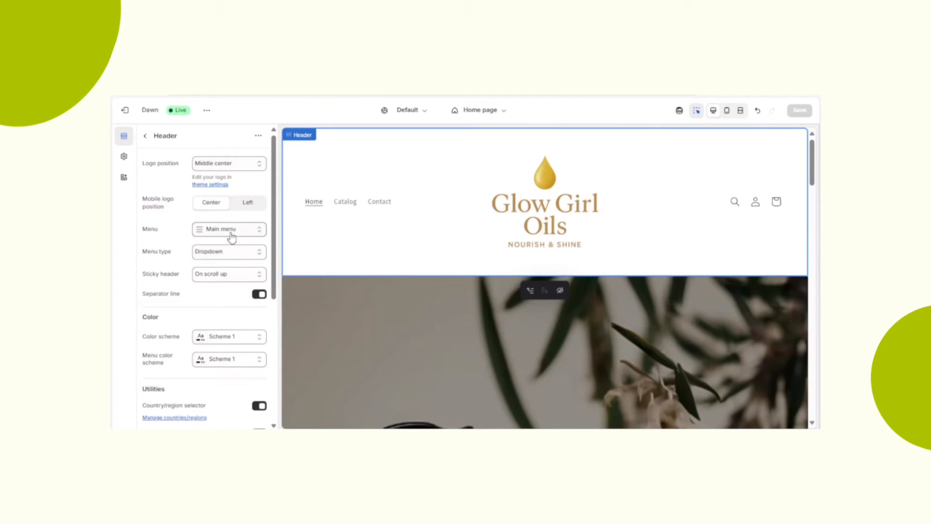
- Open the header's Main menu for editing and rename its Catalog item as "View All"
left_click(231, 232)
left_click(222, 268)
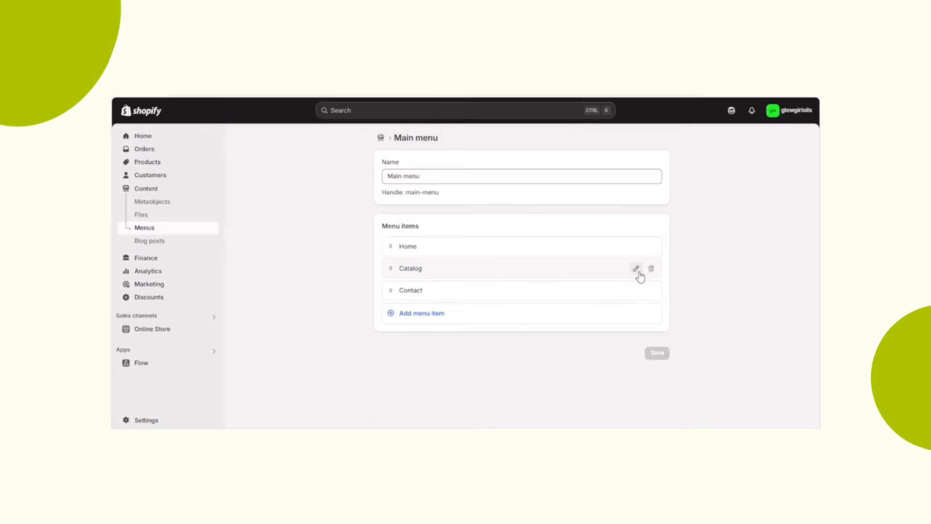
left_click(635, 269)
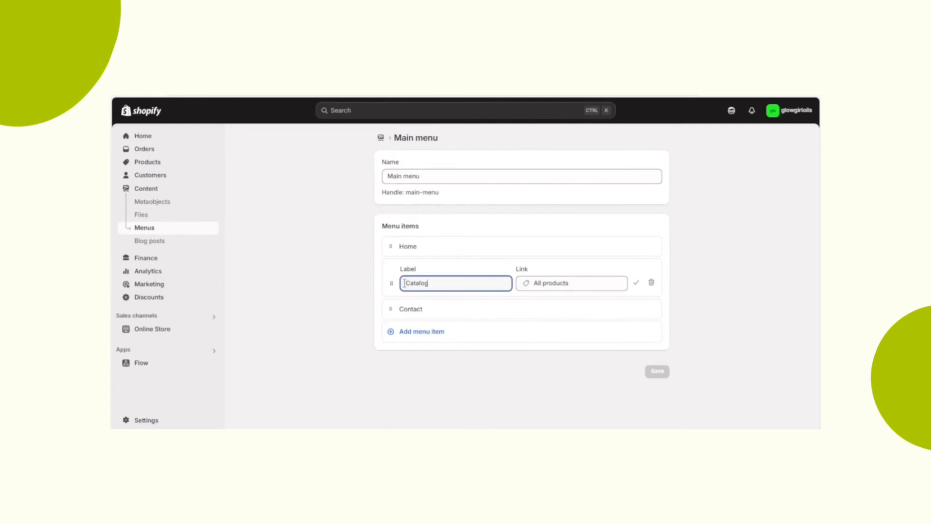
type("View All")
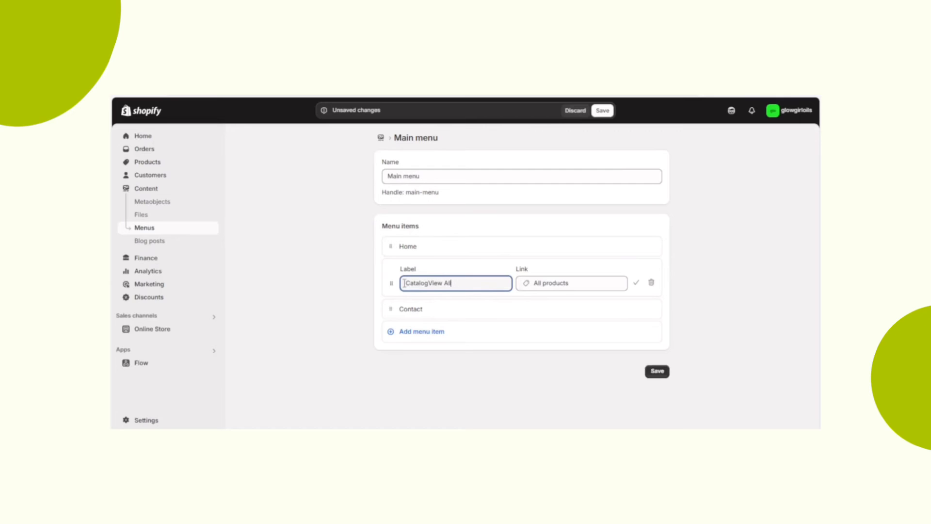
left_click(431, 281)
key("BackSpace")
key("BackSpace")
key("BackSpace")
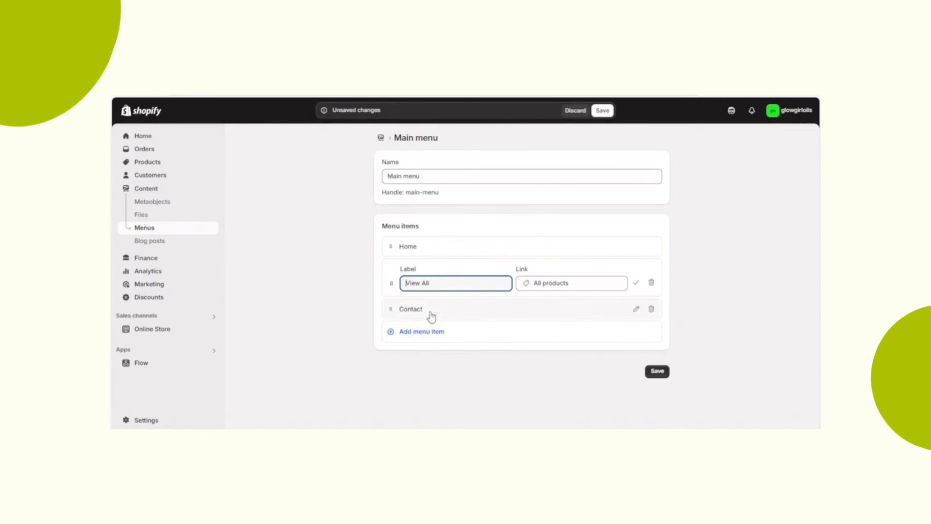
- Add a menu item that links to the Body Butter collection
left_click(430, 334)
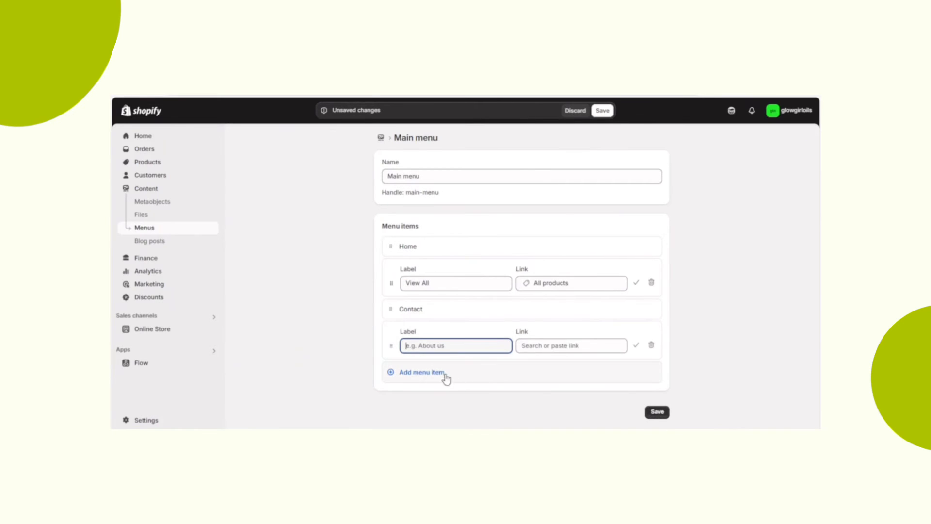
left_click(560, 345)
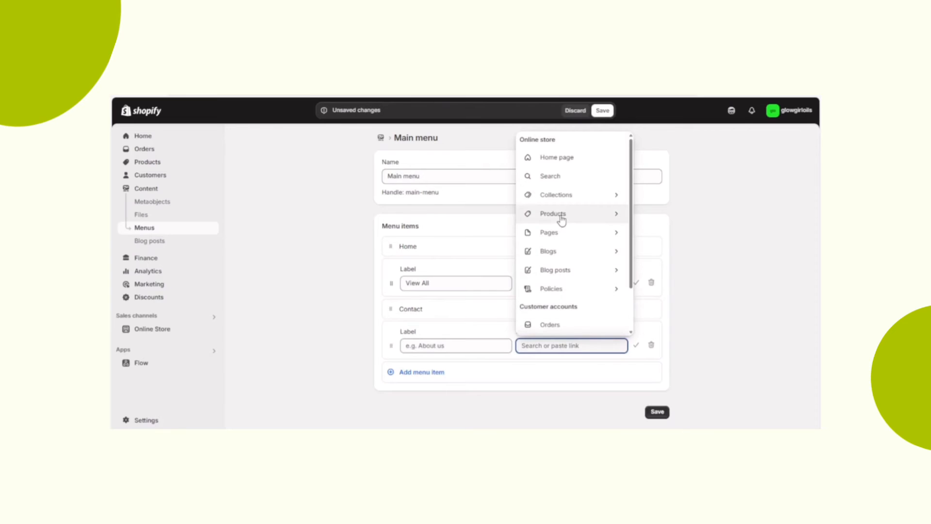
left_click(583, 193)
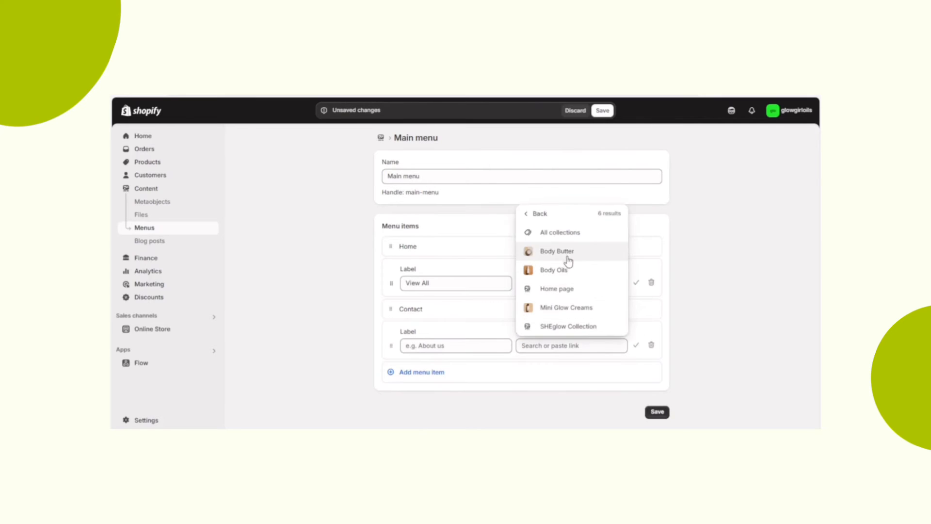
left_click(558, 251)
- Add another menu item that links to the Body Oils collection
left_click(420, 402)
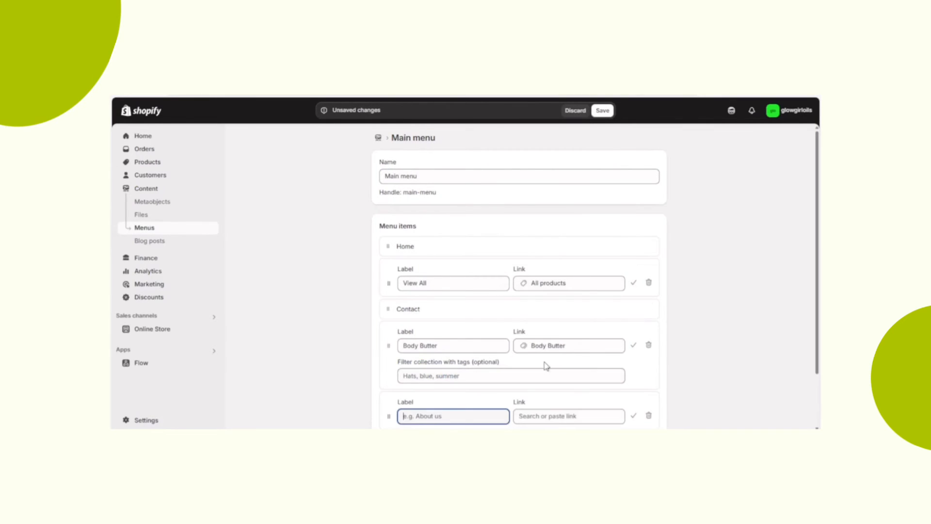
left_click(555, 411)
left_click(572, 243)
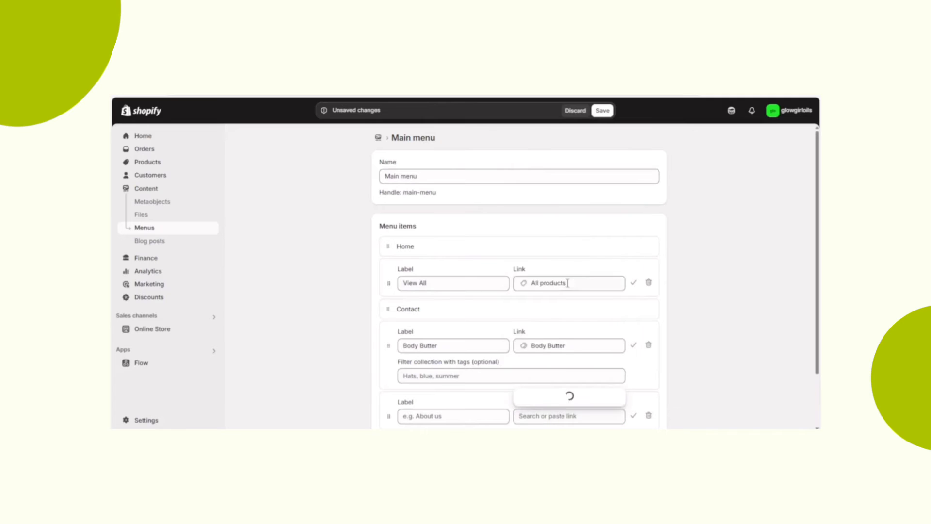
left_click(564, 341)
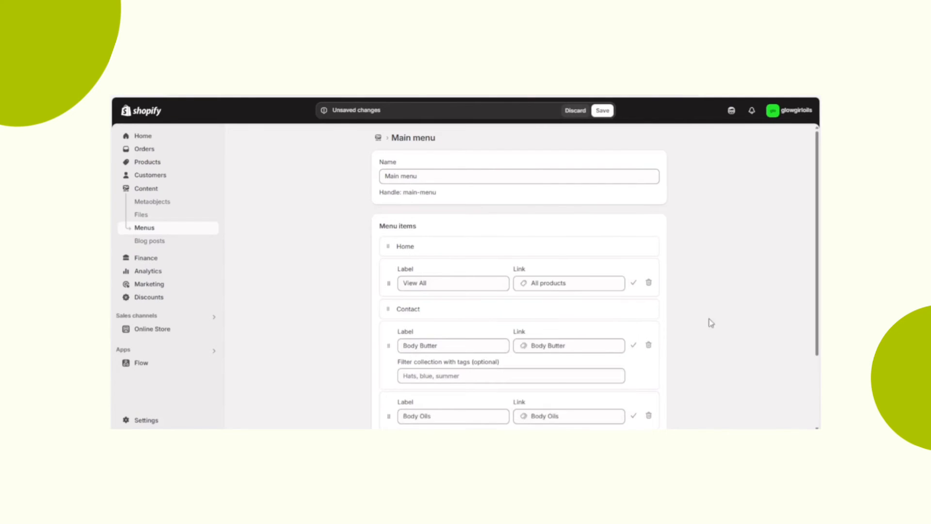
- Add a menu item that links to the Mini Glow Creams collection and save the main menu
left_click_drag(818, 303, 806, 374)
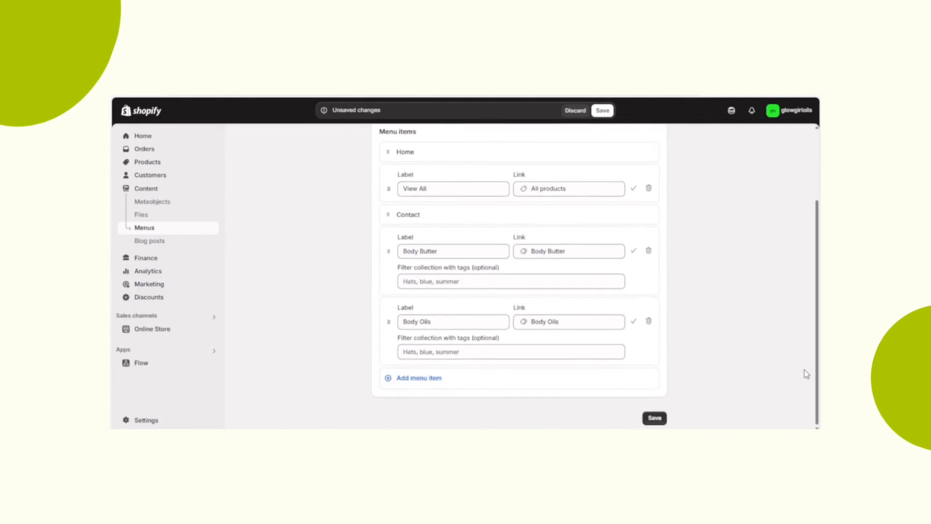
left_click(440, 379)
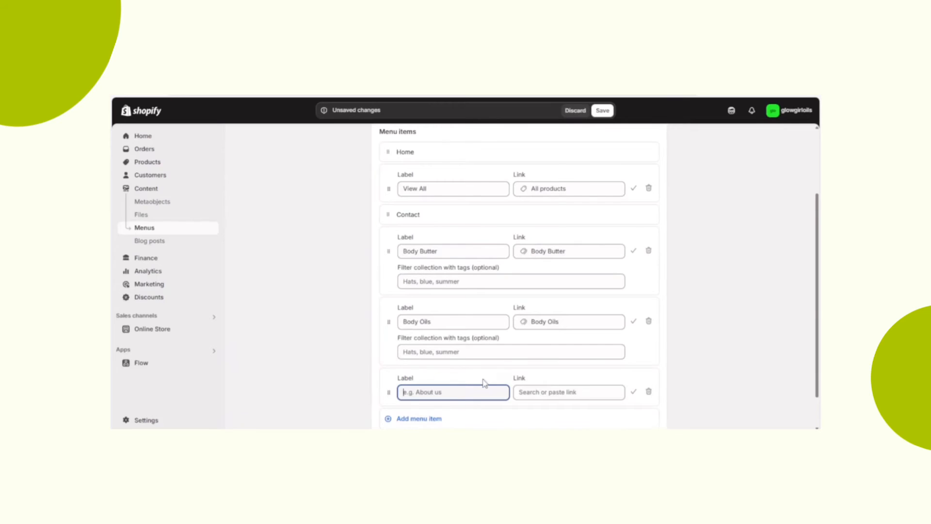
left_click(581, 388)
left_click(569, 212)
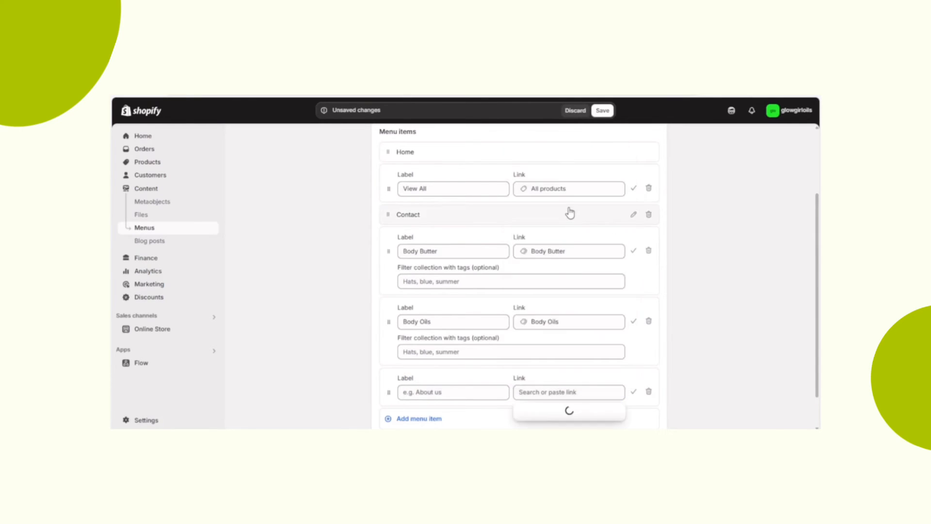
left_click(562, 356)
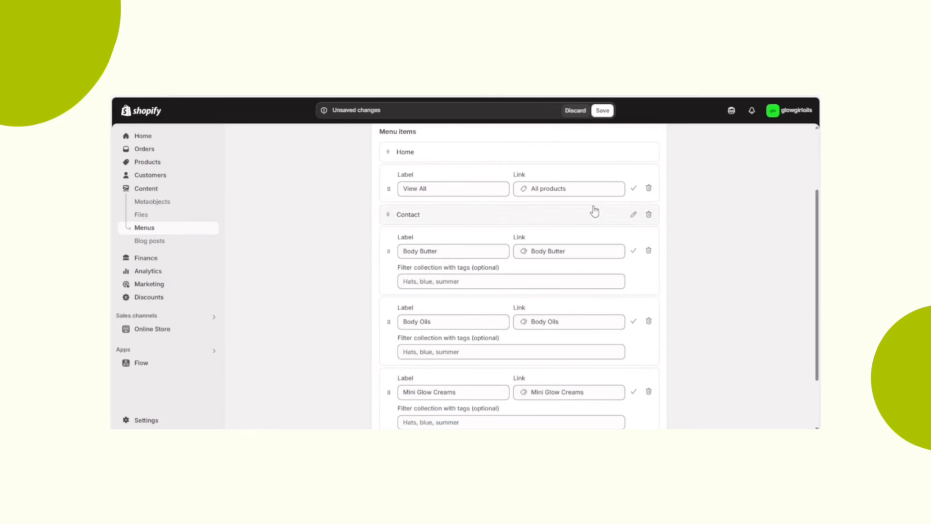
left_click(601, 113)
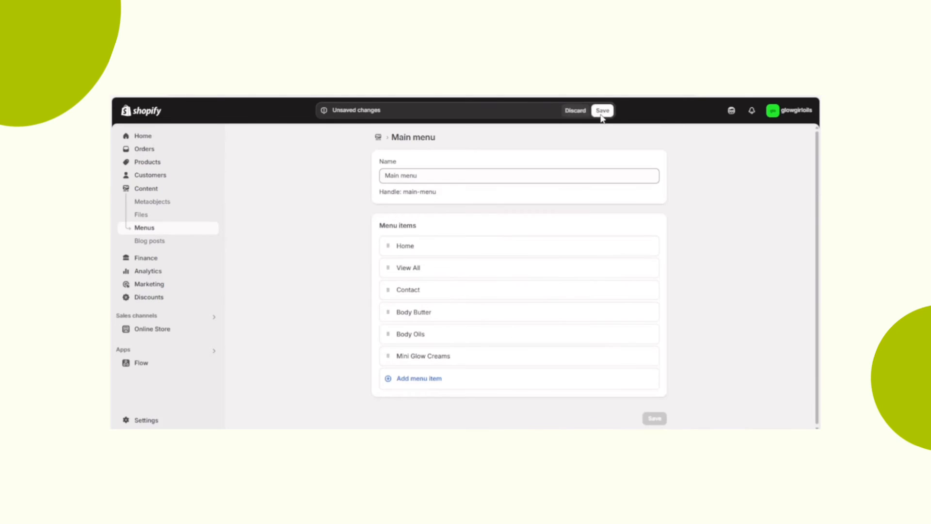
- Return to the online store's themes and open the Dawn theme for customisation
left_click(167, 329)
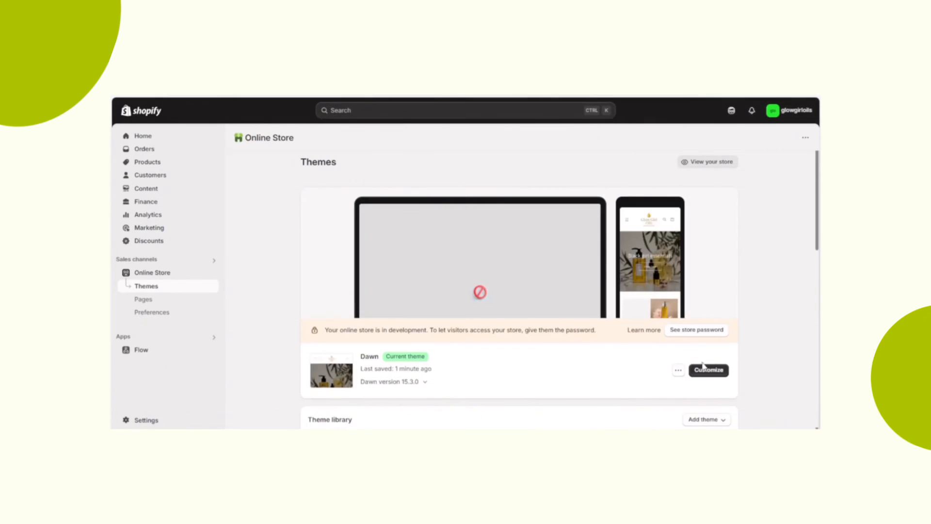
left_click(708, 370)
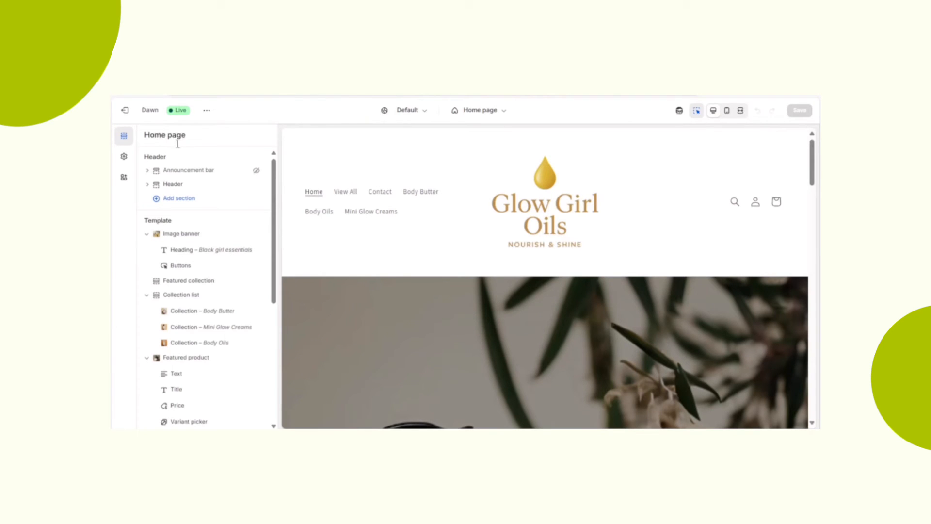
- Preview the home page in mobile view, checking the header's navigation menu and the sections below it
left_click(727, 111)
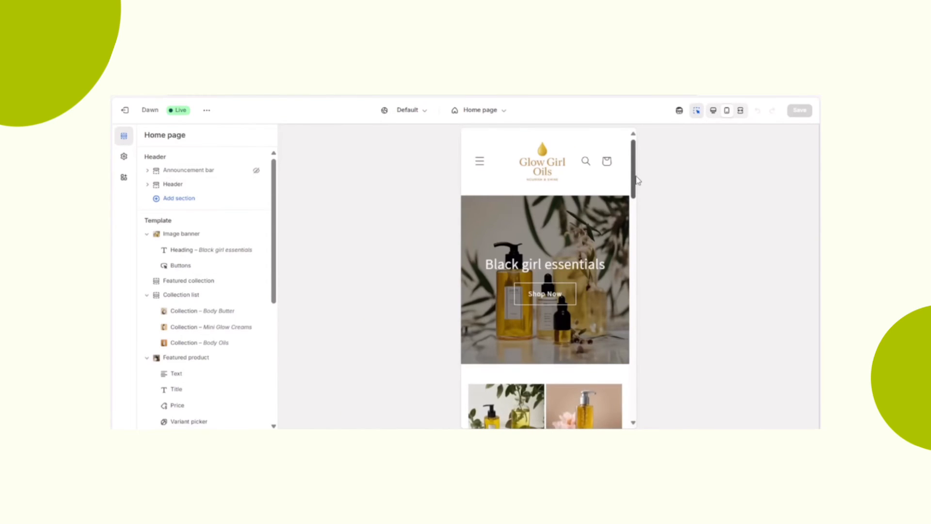
left_click(480, 157)
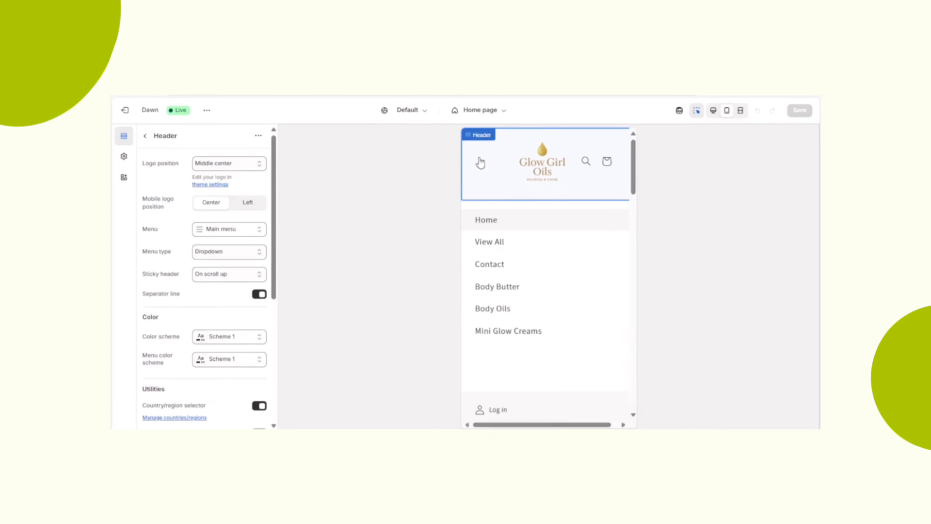
left_click(480, 162)
left_click_drag(634, 172, 653, 406)
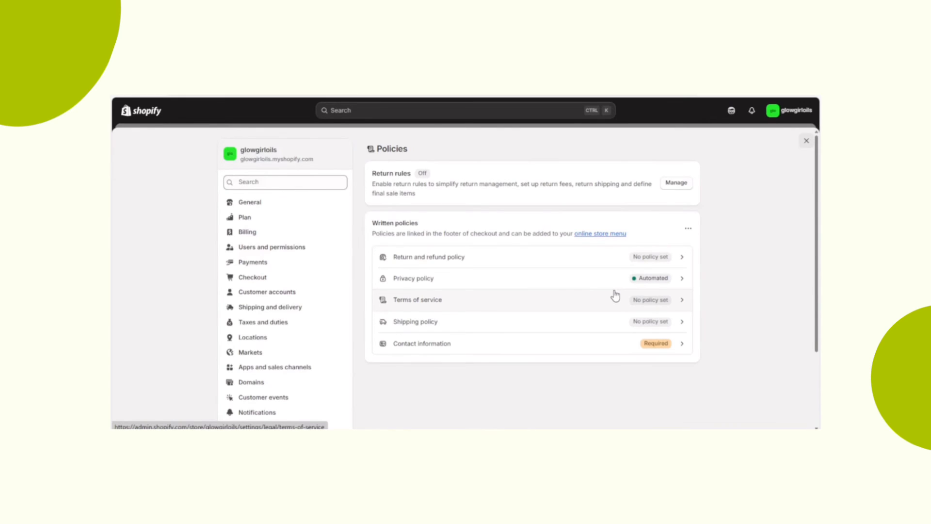
- Fill the return and refund policy with the policy template and publish it
left_click(620, 265)
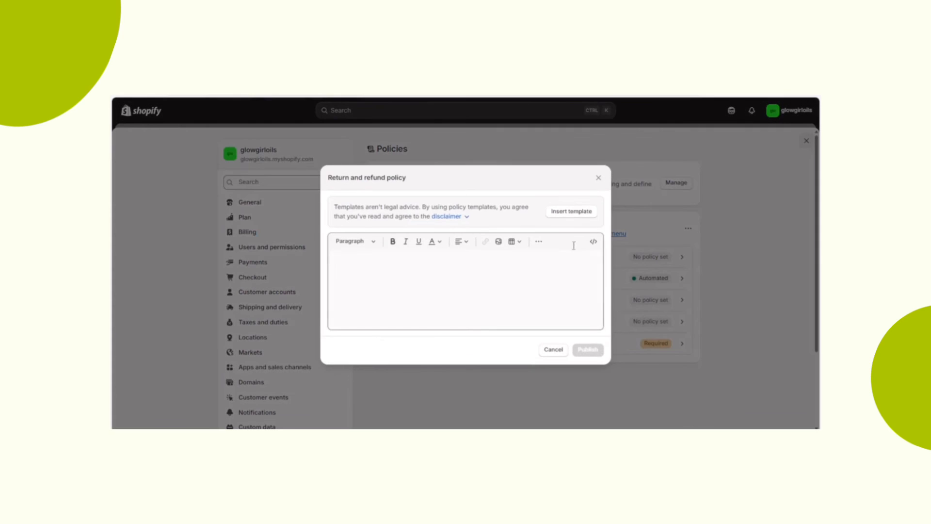
left_click(571, 211)
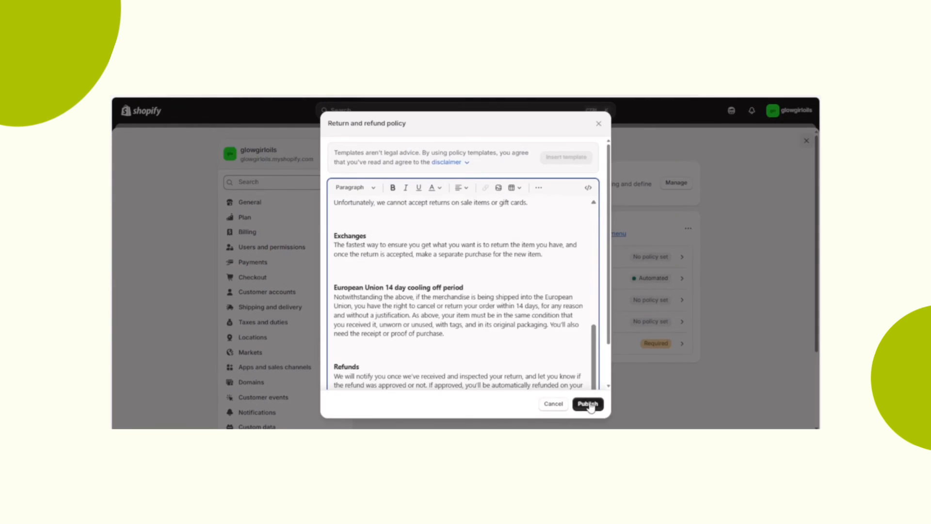
left_click(588, 403)
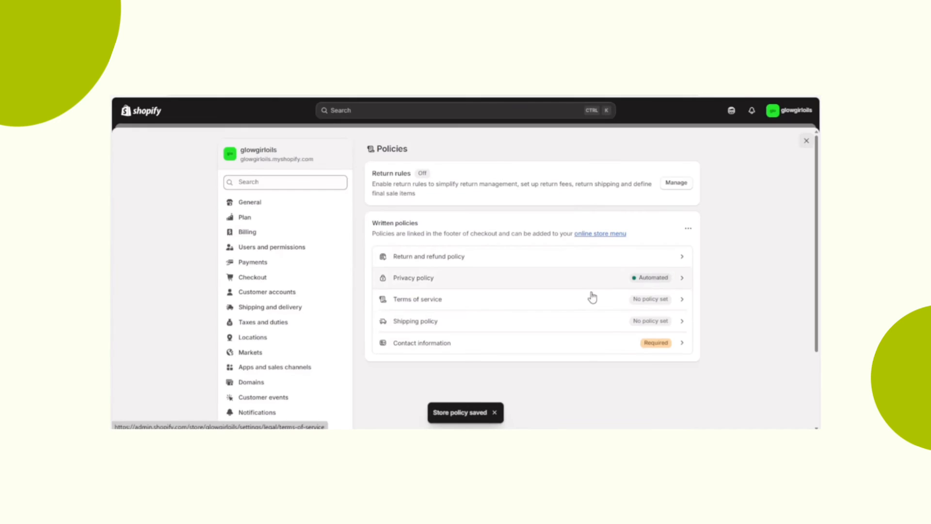
- Insert the template into the terms of service policy and publish it
left_click(589, 306)
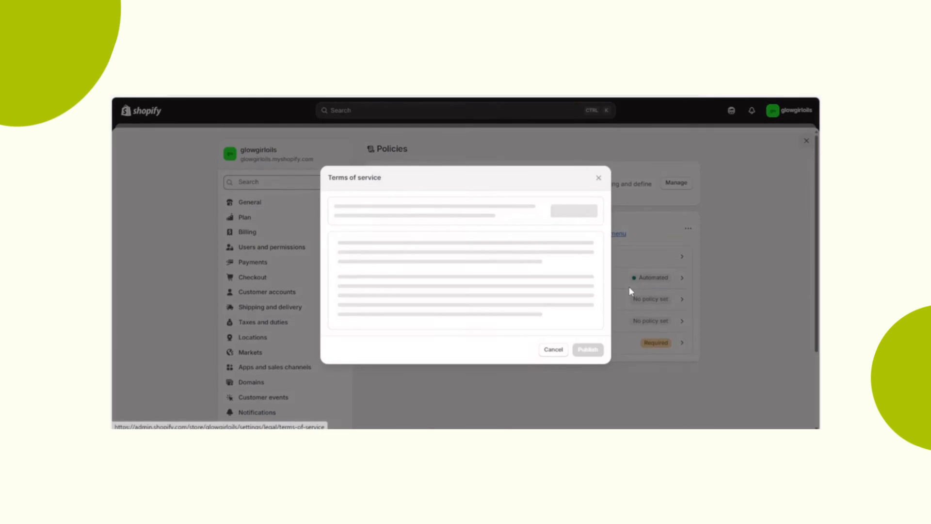
left_click(572, 212)
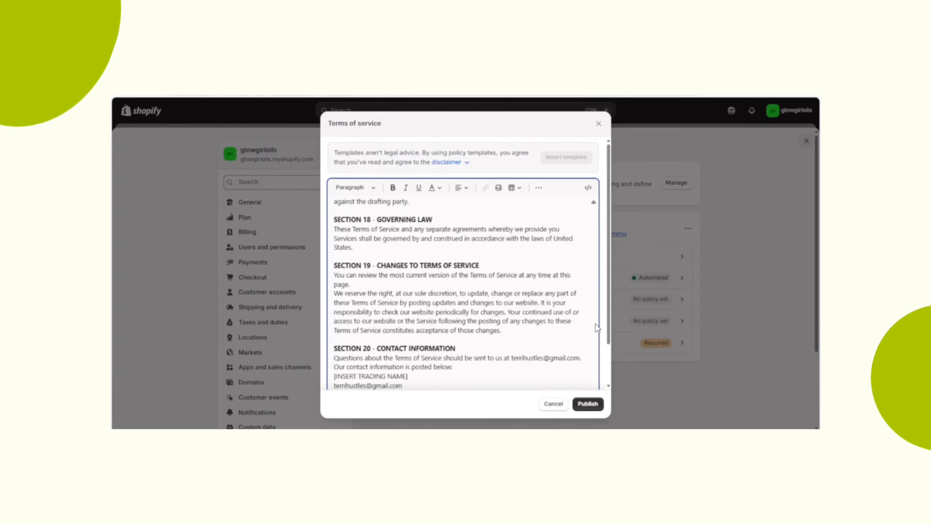
left_click(582, 402)
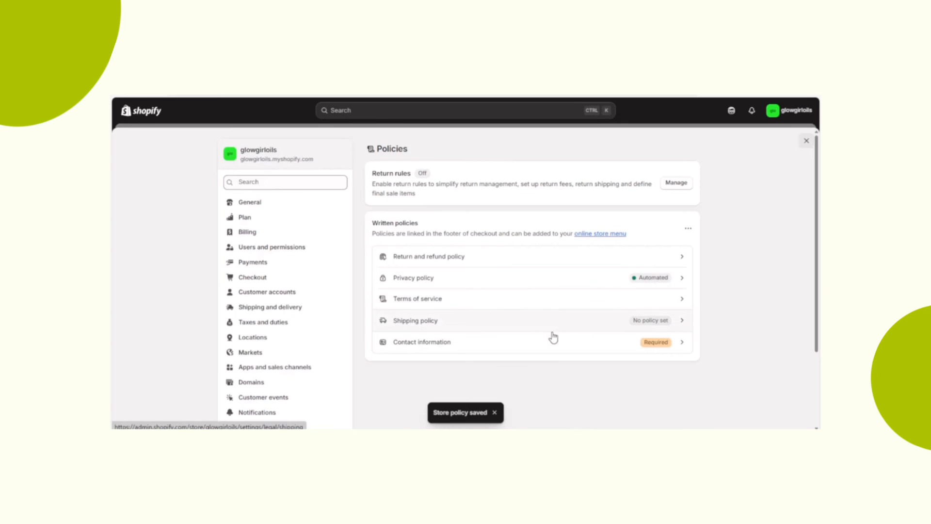
- Write the contact information policy as "Email:" and "Contact us by hitting the chat button", and publish it
left_click(422, 342)
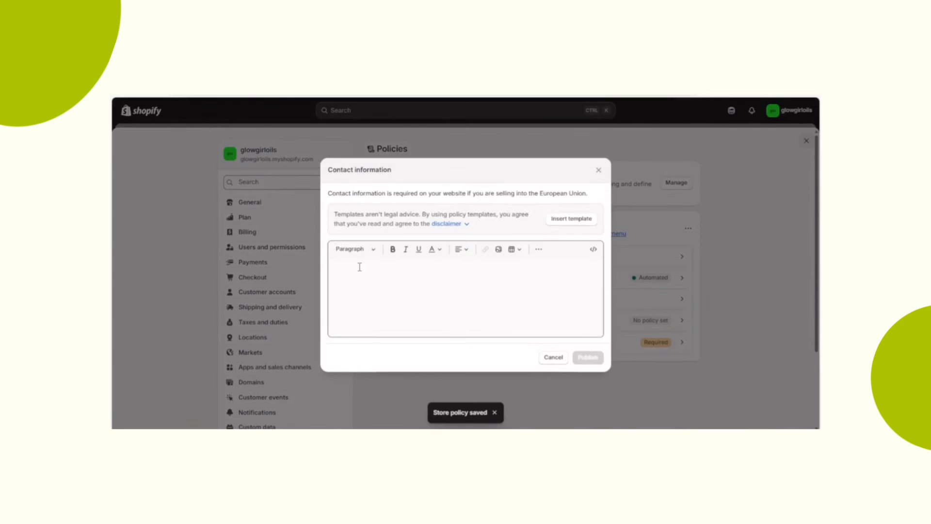
left_click(371, 264)
type("Email:")
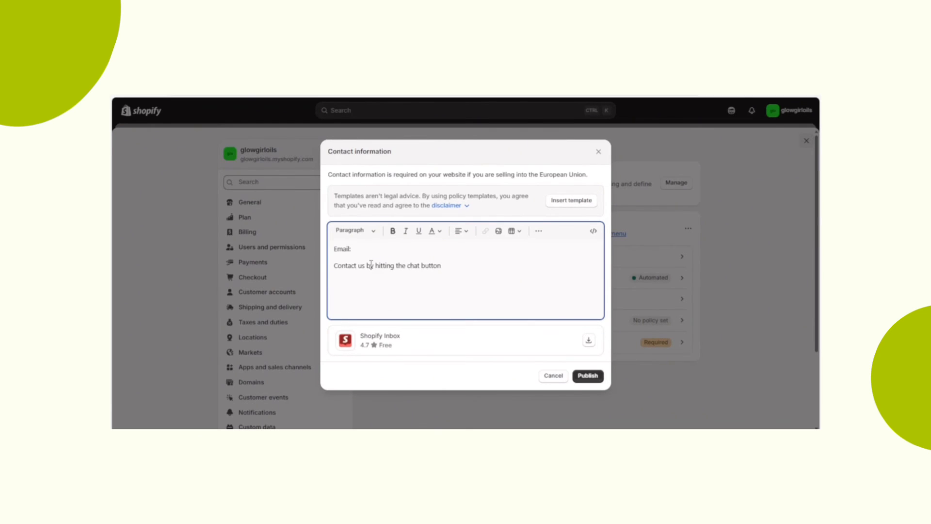
left_click(587, 376)
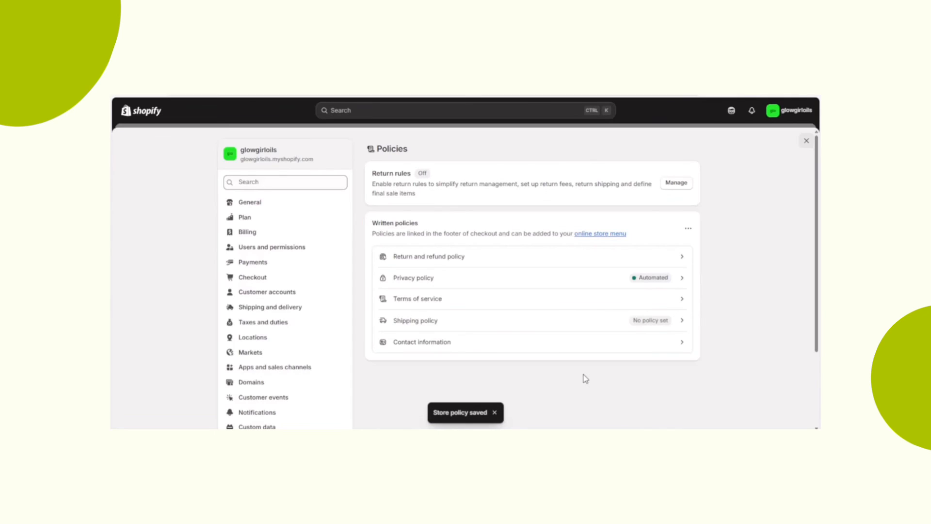
- Open Shopify Inbox from the contact information policy, turn on online store chat and save it in the Dawn theme
left_click(629, 351)
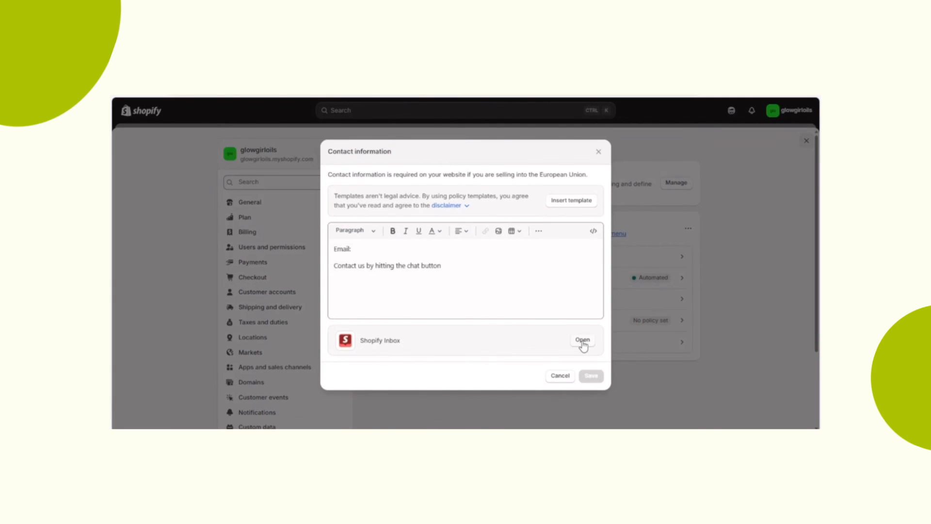
left_click(582, 341)
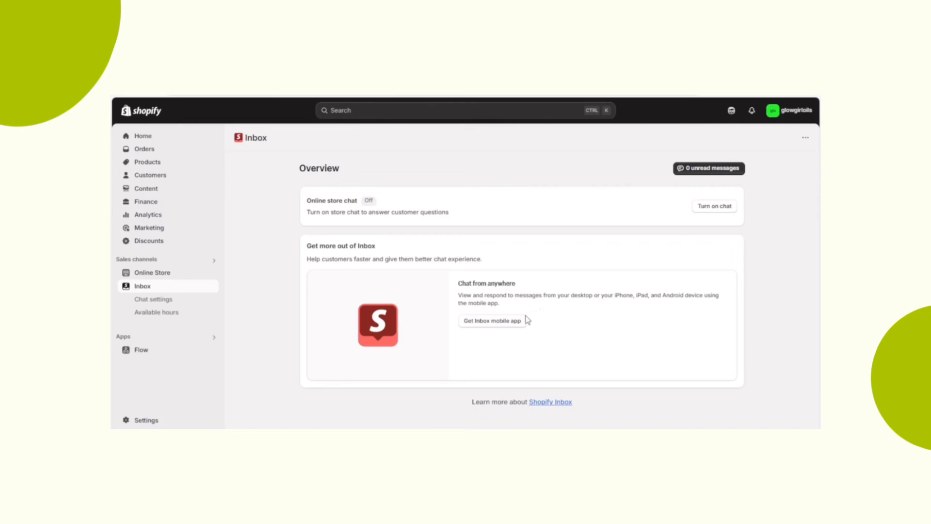
left_click(704, 209)
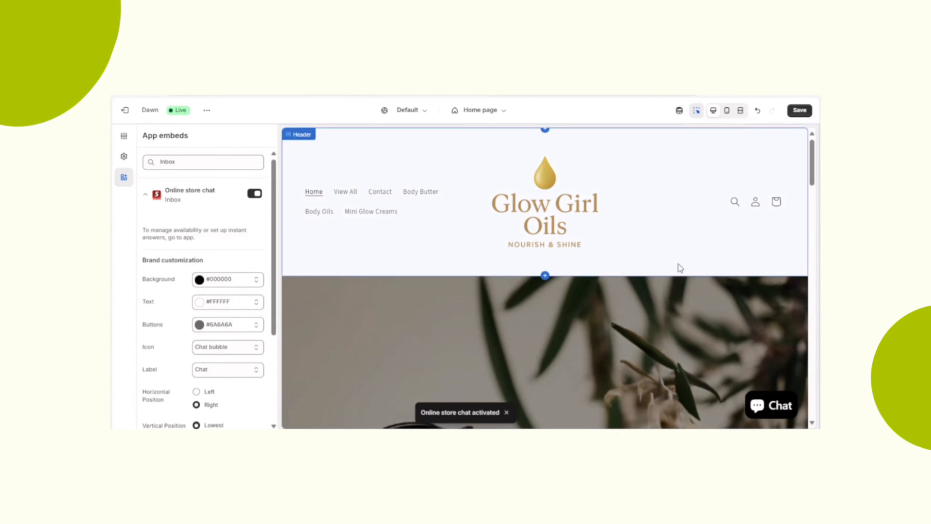
left_click_drag(810, 174, 817, 258)
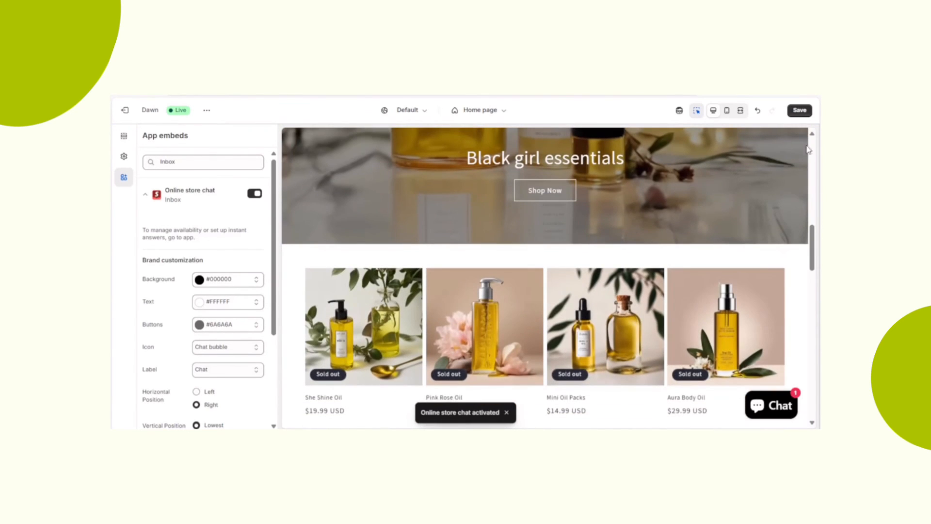
left_click(800, 111)
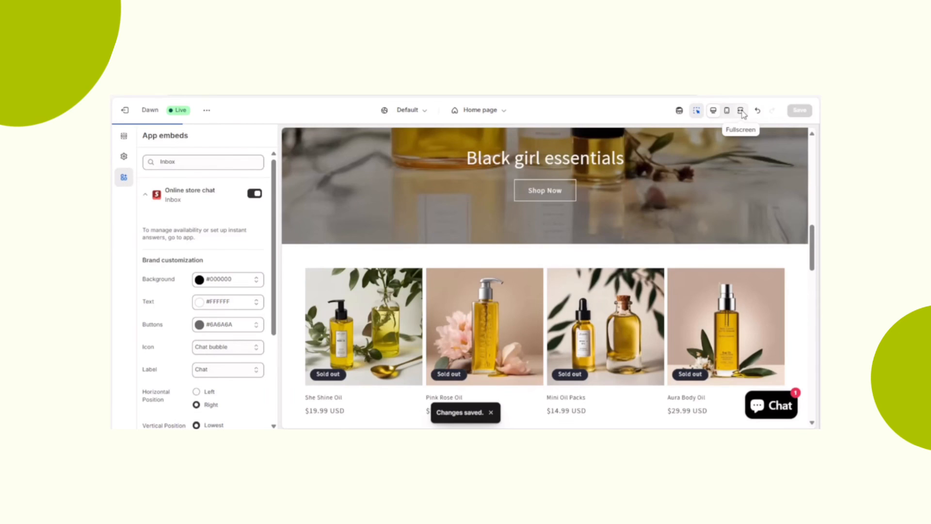
- Preview the home page with the chat button in fullscreen and mobile views
left_click(741, 112)
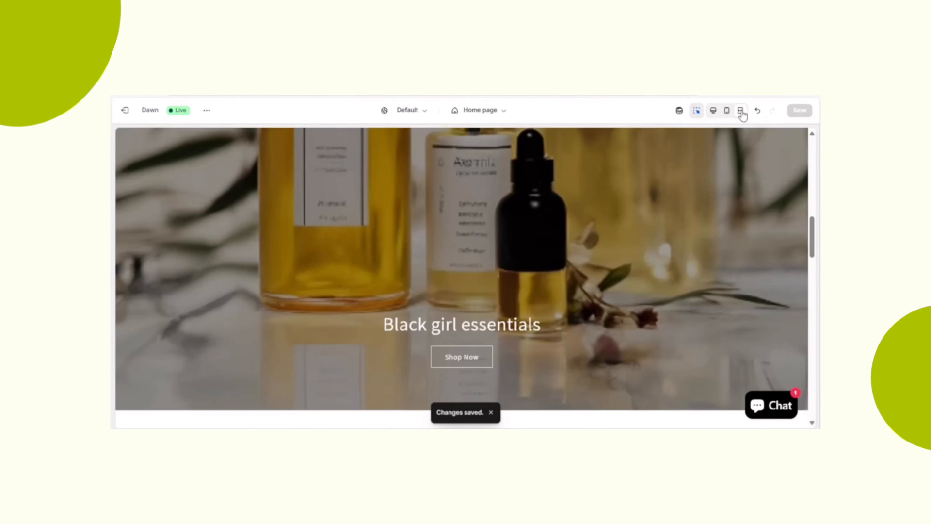
left_click_drag(815, 245, 818, 164)
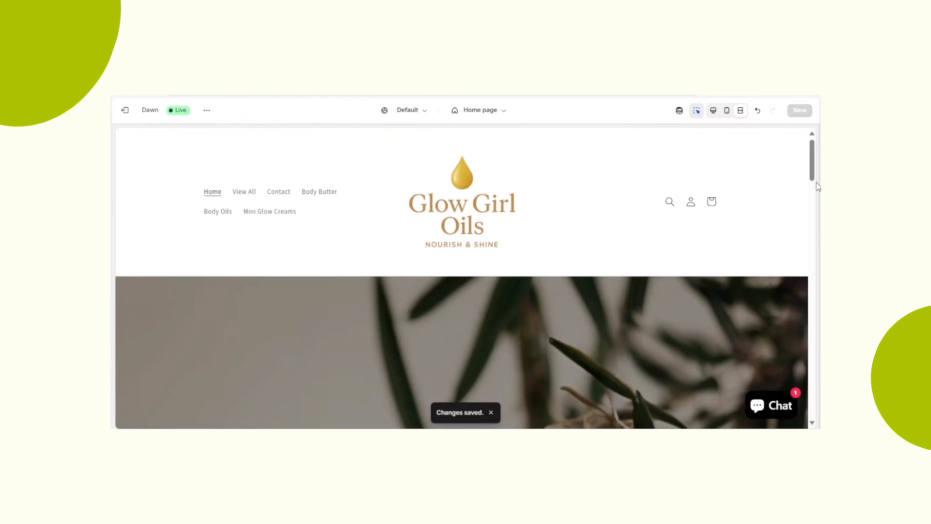
scroll(816, 188, "down", 5)
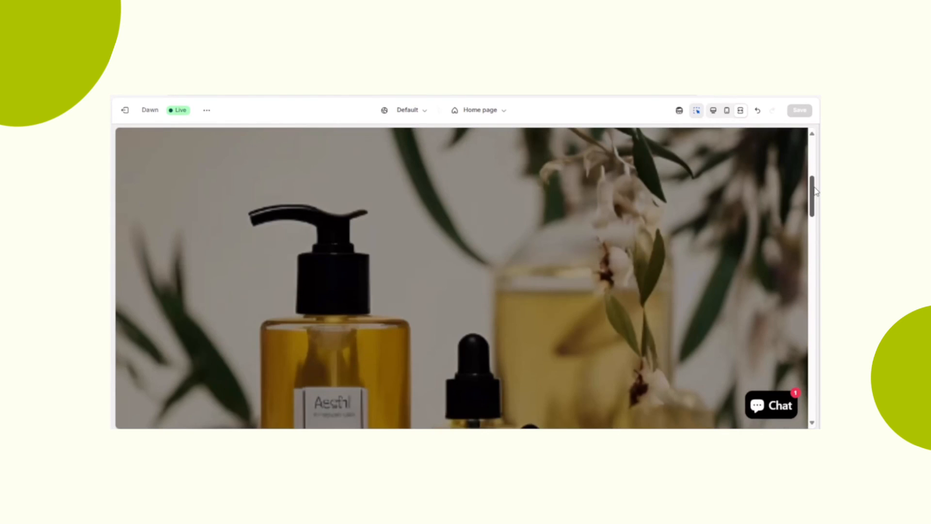
mouse_move(814, 188)
left_mouse_down()
mouse_move(814, 150)
mouse_move(806, 270)
mouse_move(813, 395)
mouse_move(812, 180)
left_mouse_up()
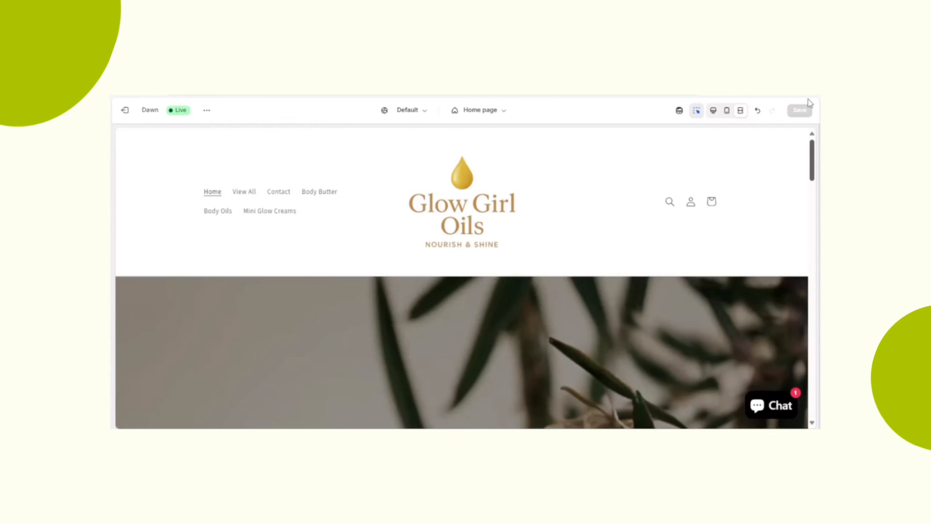
left_click(726, 110)
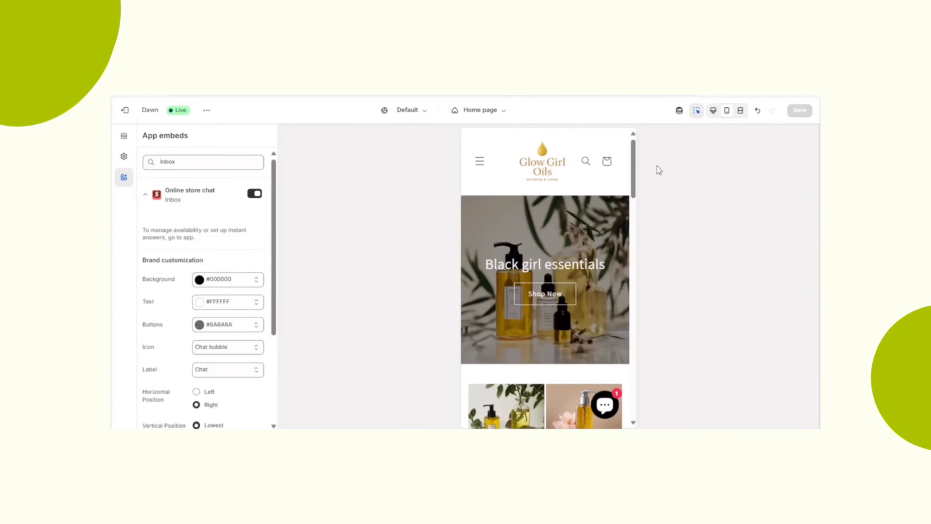